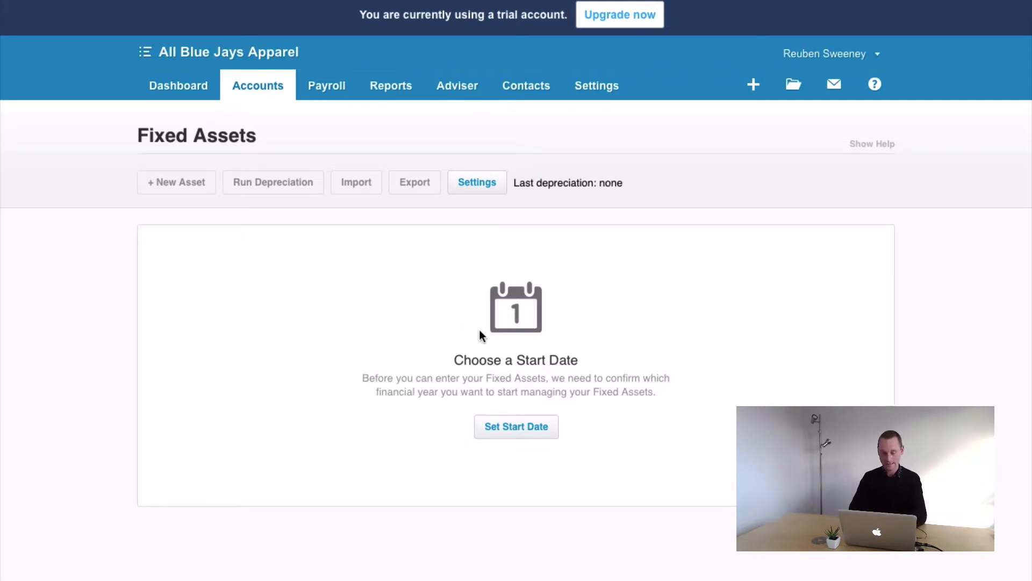
- Set the fixed assets start date to 1 Apr 2017 and save it
{"action": "left_click", "coordinate": [503, 425]}
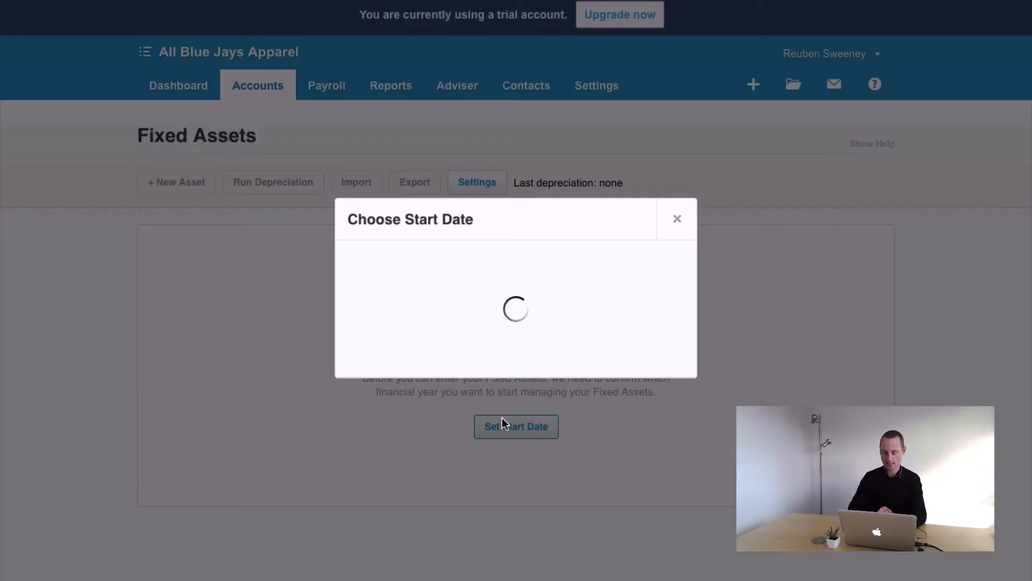
{"action": "left_click", "coordinate": [504, 385]}
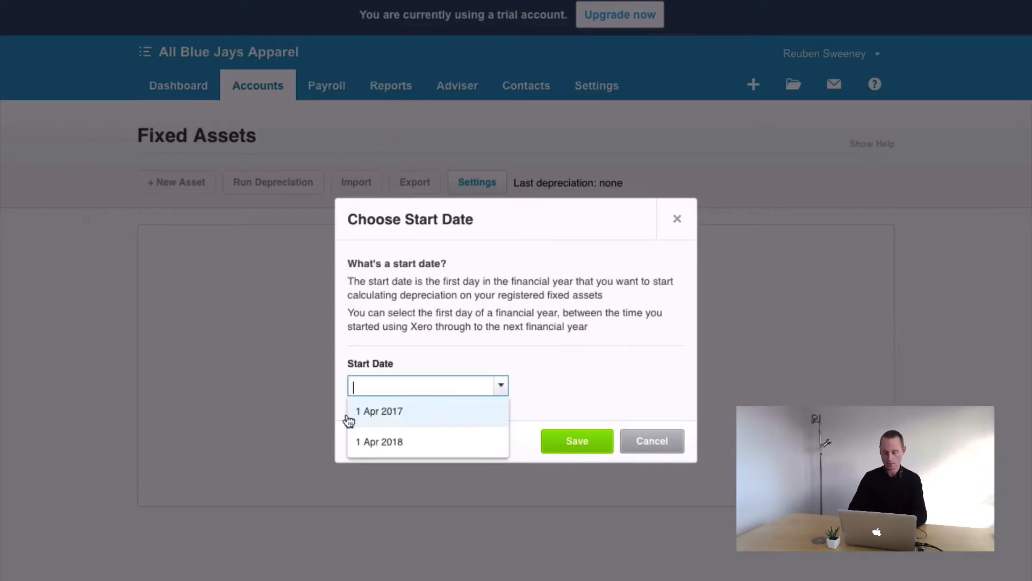
{"action": "left_click", "coordinate": [427, 412]}
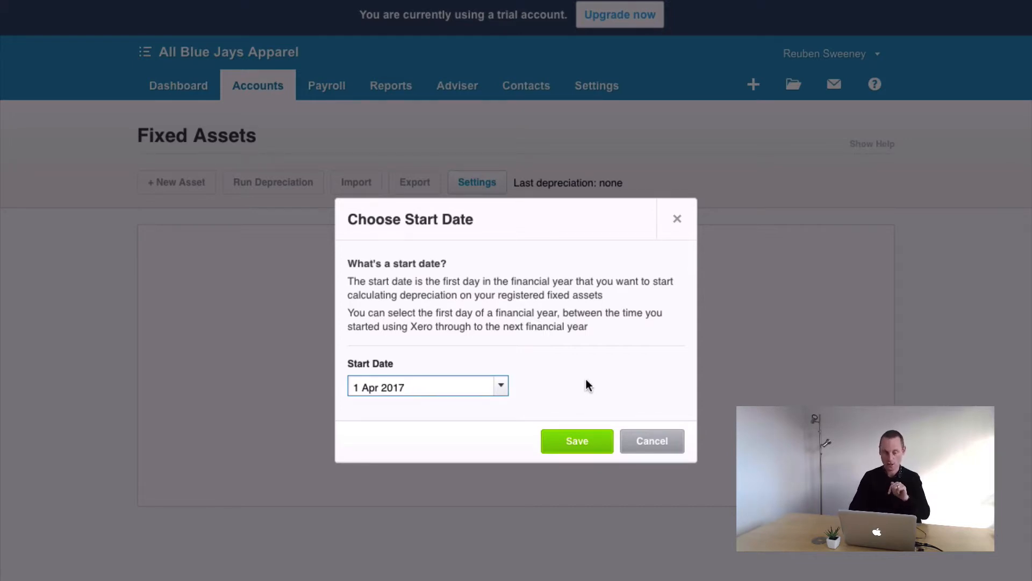
{"action": "left_click", "coordinate": [559, 442]}
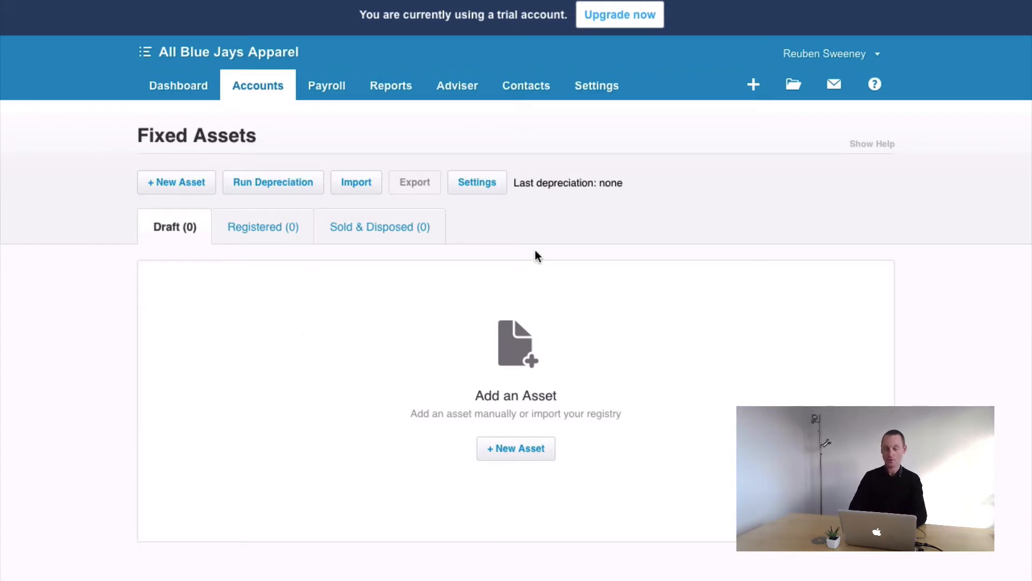
- Open the chart of accounts and examine the fixed asset and accumulated depreciation accounts among the assets
{"action": "left_click", "coordinate": [606, 96]}
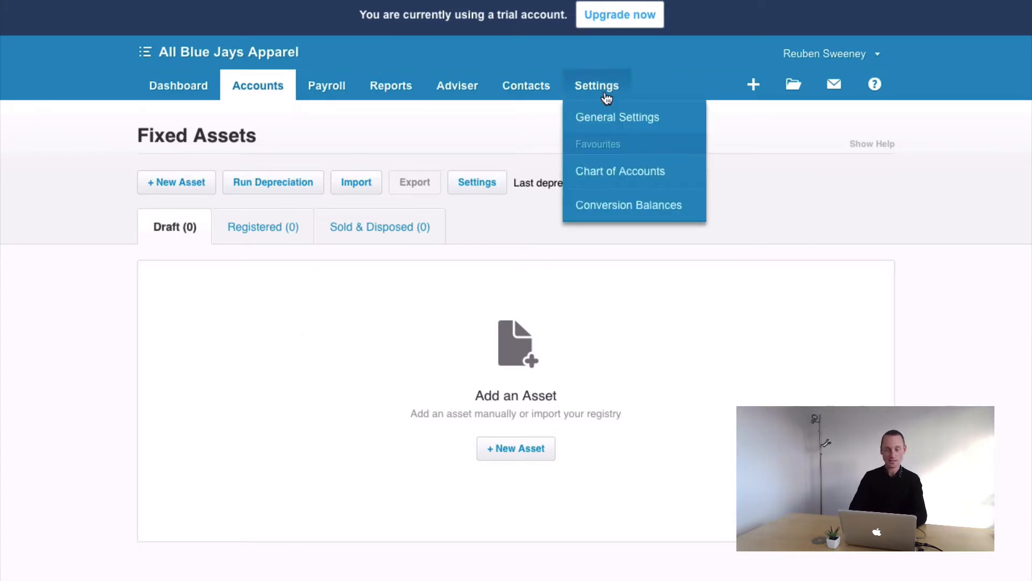
{"action": "left_click", "coordinate": [606, 180]}
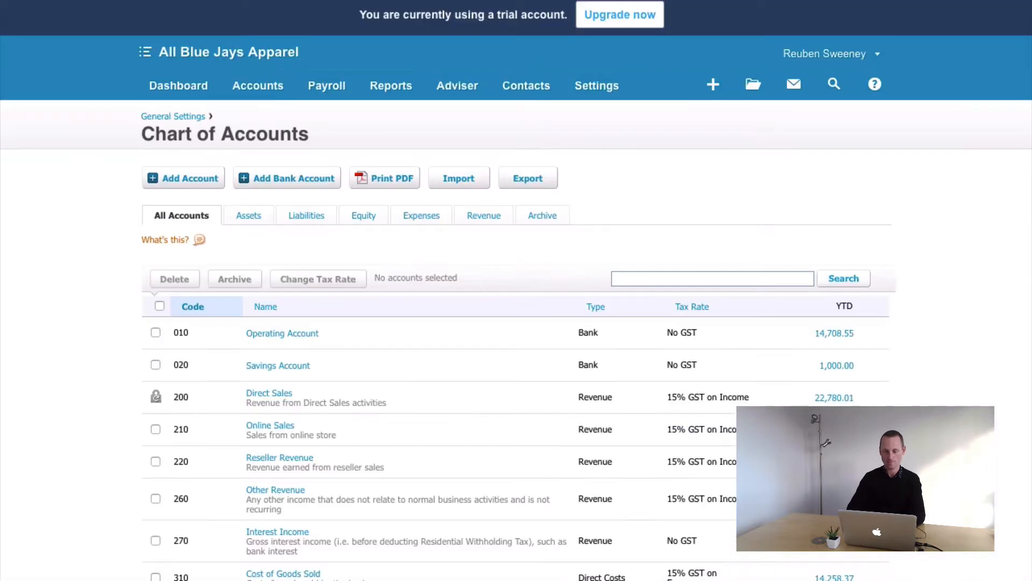
{"action": "left_click", "coordinate": [248, 218]}
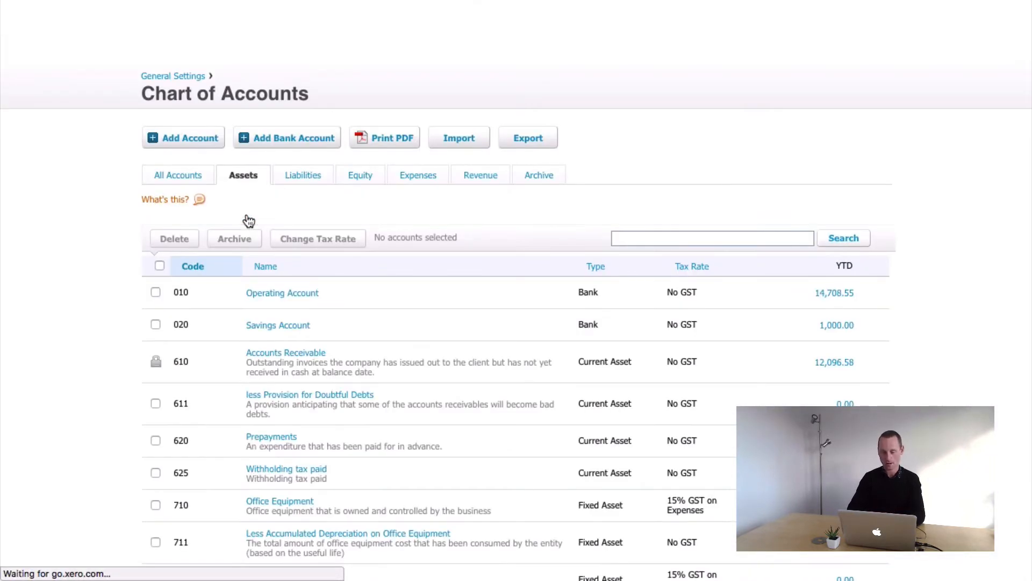
{"action": "scroll", "coordinate": [429, 366], "scroll_direction": "down", "scroll_amount": 5}
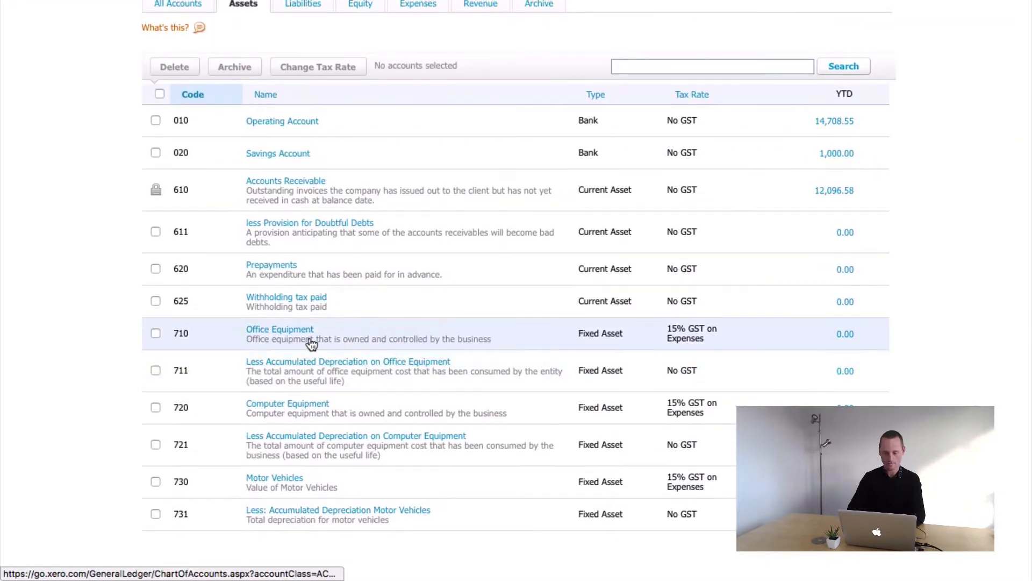
{"action": "left_click", "coordinate": [249, 406]}
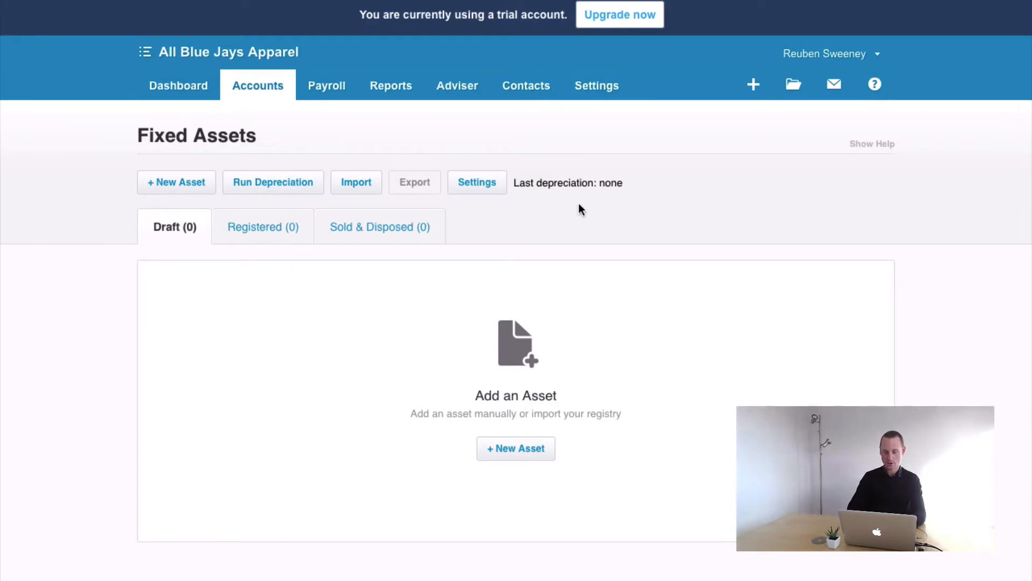
- From the fixed asset settings, create a new asset type named Motor Vehicles
{"action": "left_click", "coordinate": [468, 185]}
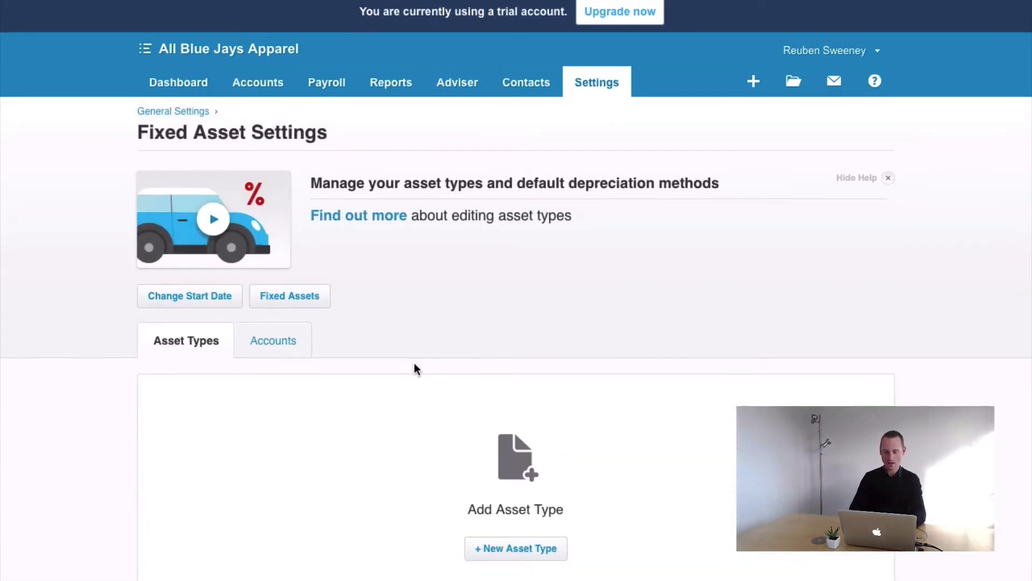
{"action": "scroll", "coordinate": [414, 363], "scroll_direction": "down", "scroll_amount": 3}
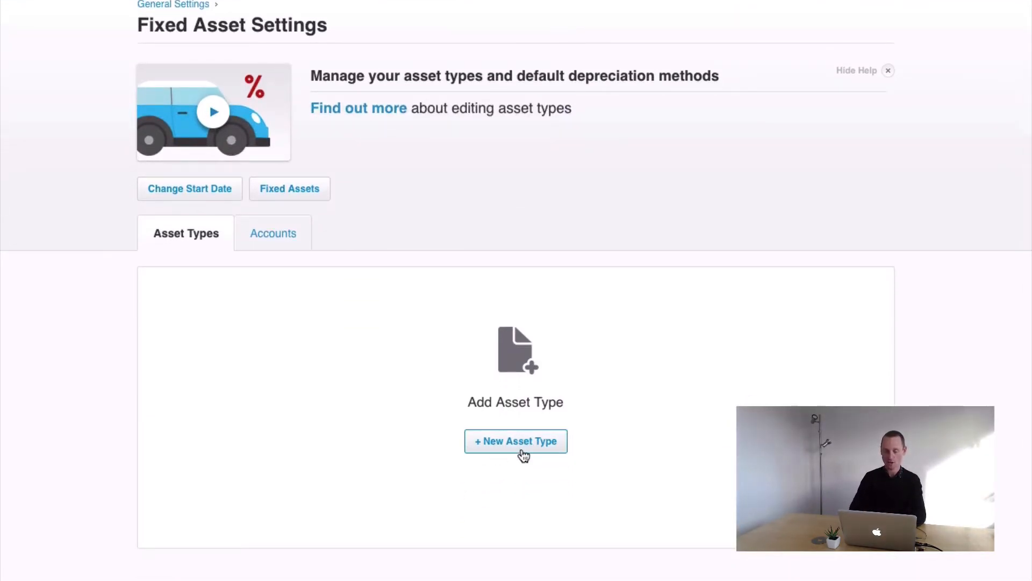
{"action": "left_click", "coordinate": [507, 442]}
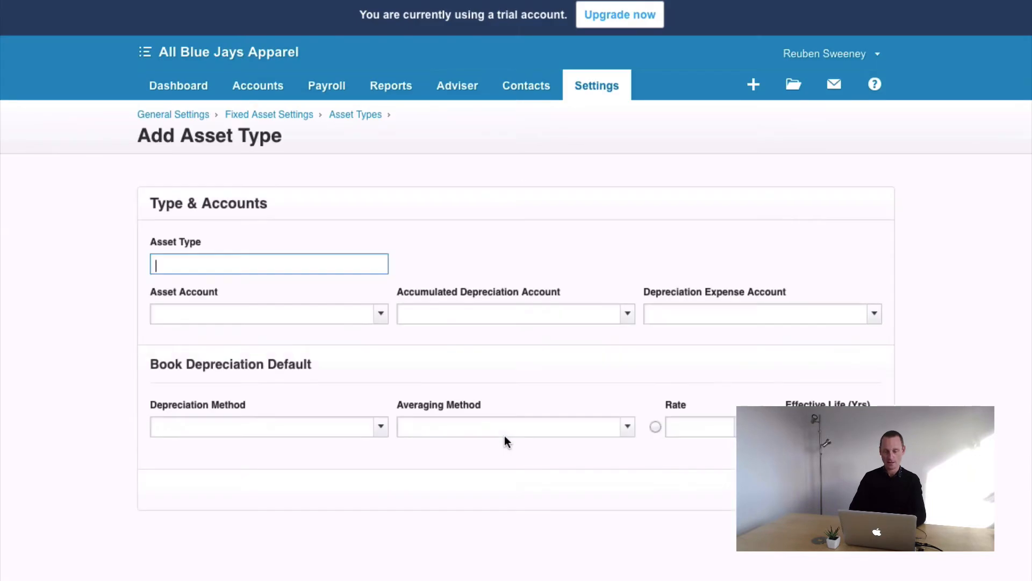
{"action": "type", "text": "Moto"}
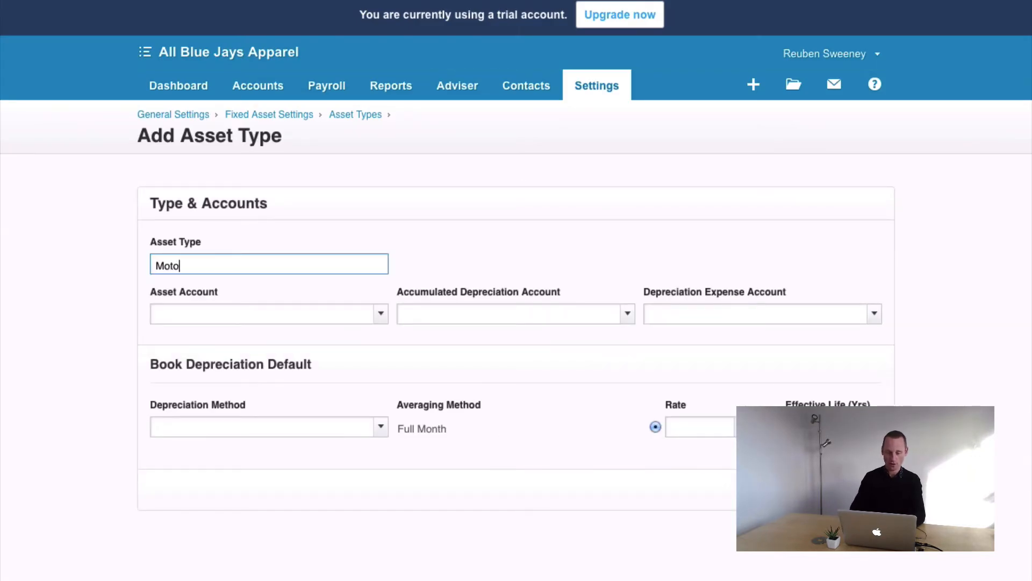
{"action": "type", "text": "r Veh"}
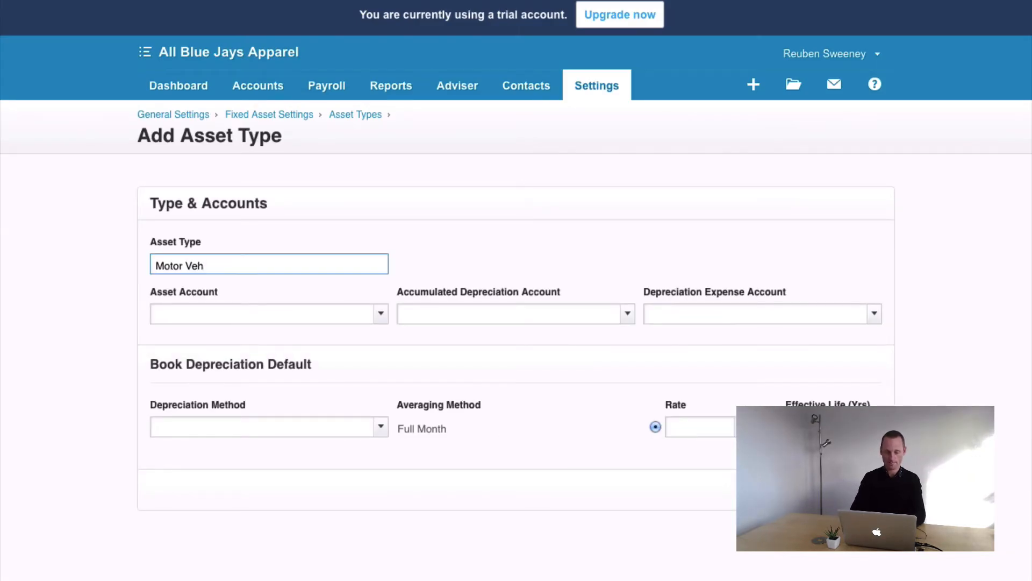
{"action": "type", "text": "icles"}
{"action": "key", "text": "Tab"}
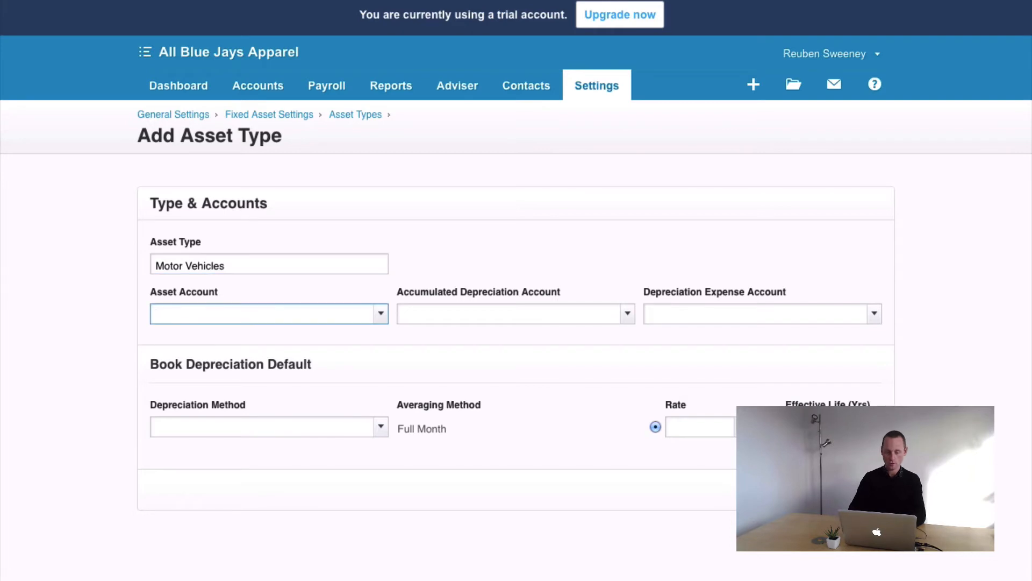
- Assign 730 - Motor Vehicles as the asset account and 731 - Less: Accumulated Depreciation Motor Vehicles as the accumulated depreciation account
{"action": "type", "text": "motor"}
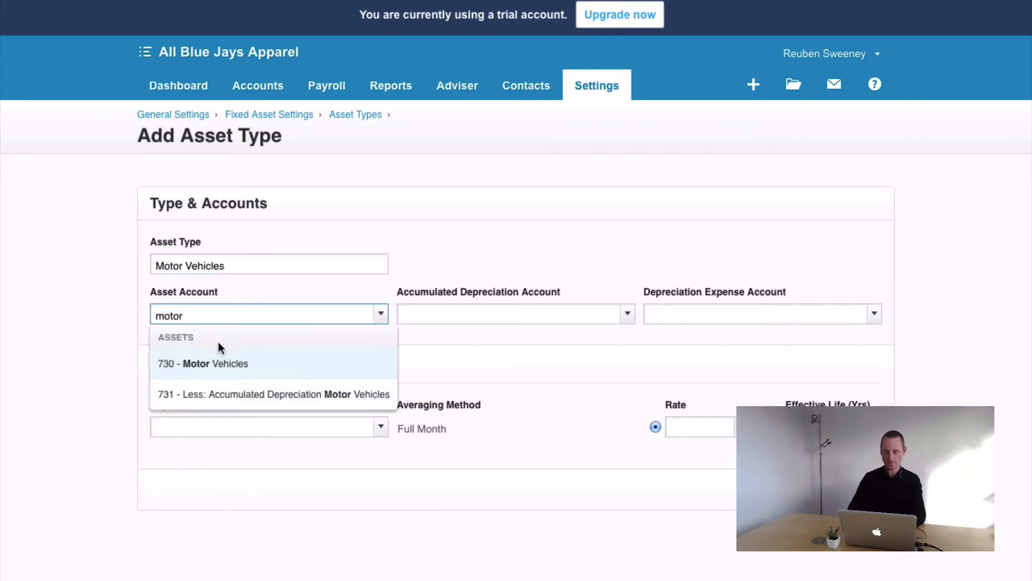
{"action": "left_click", "coordinate": [197, 361]}
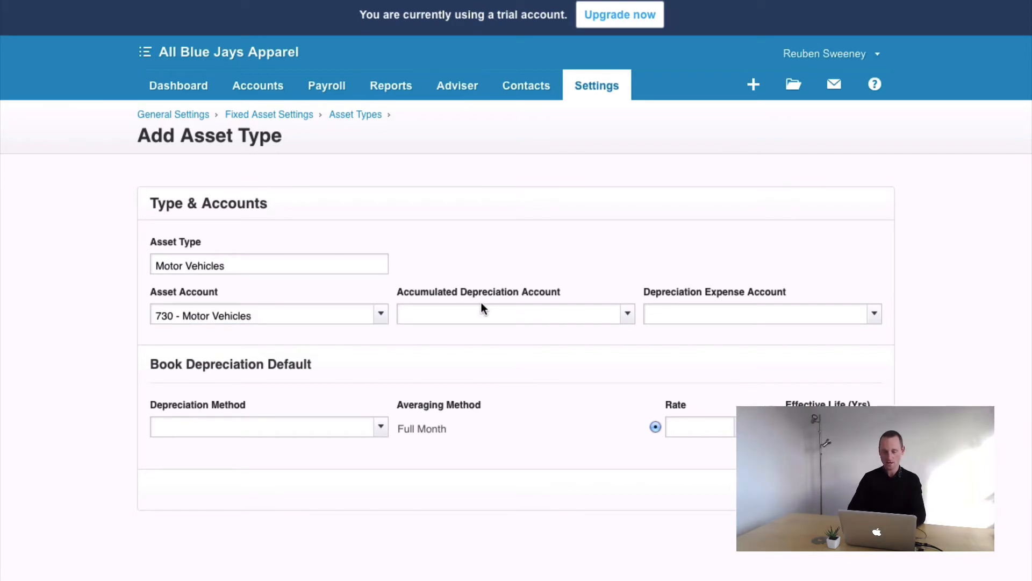
{"action": "left_click", "coordinate": [459, 314]}
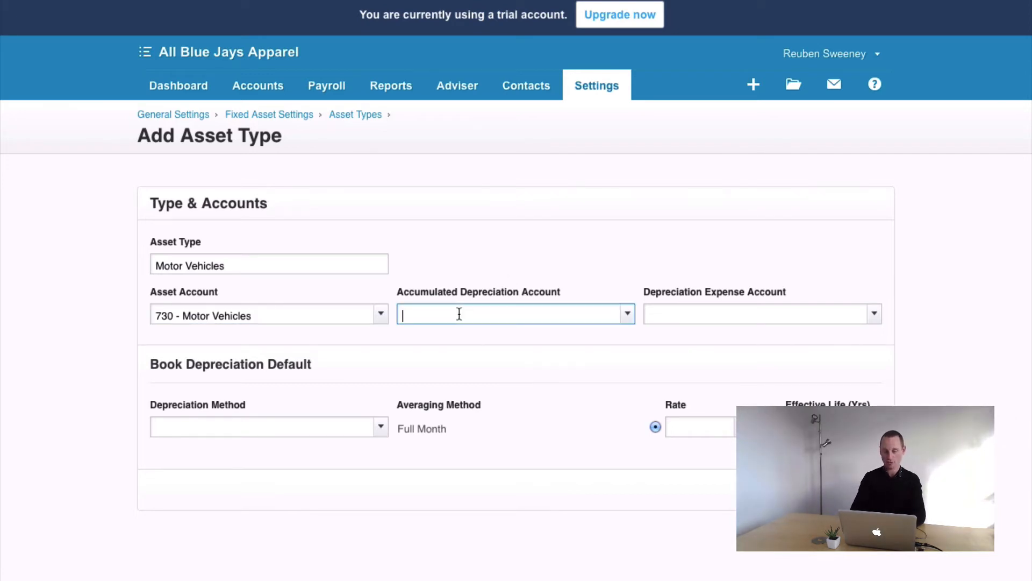
{"action": "type", "text": "731"}
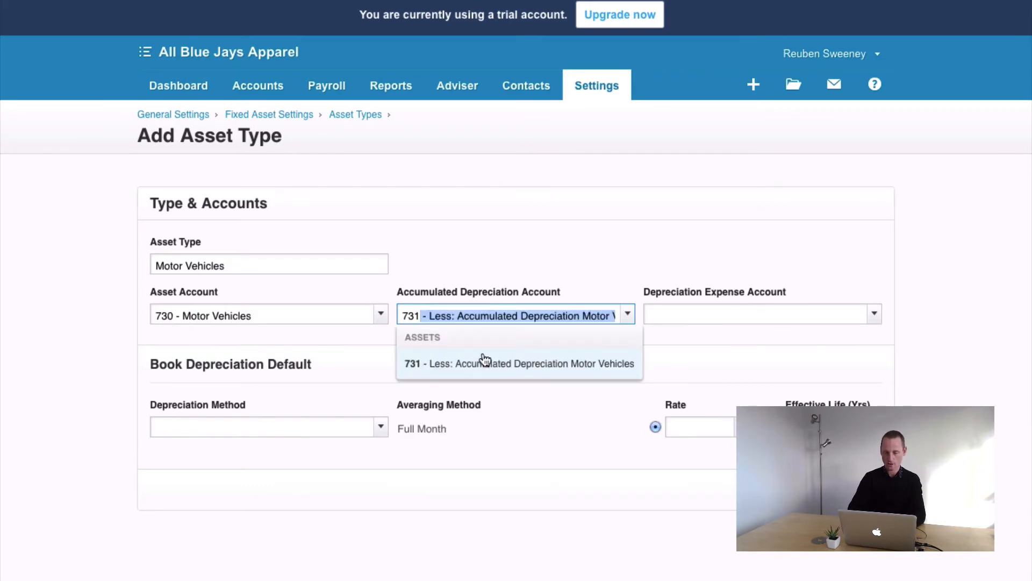
{"action": "left_click", "coordinate": [486, 362]}
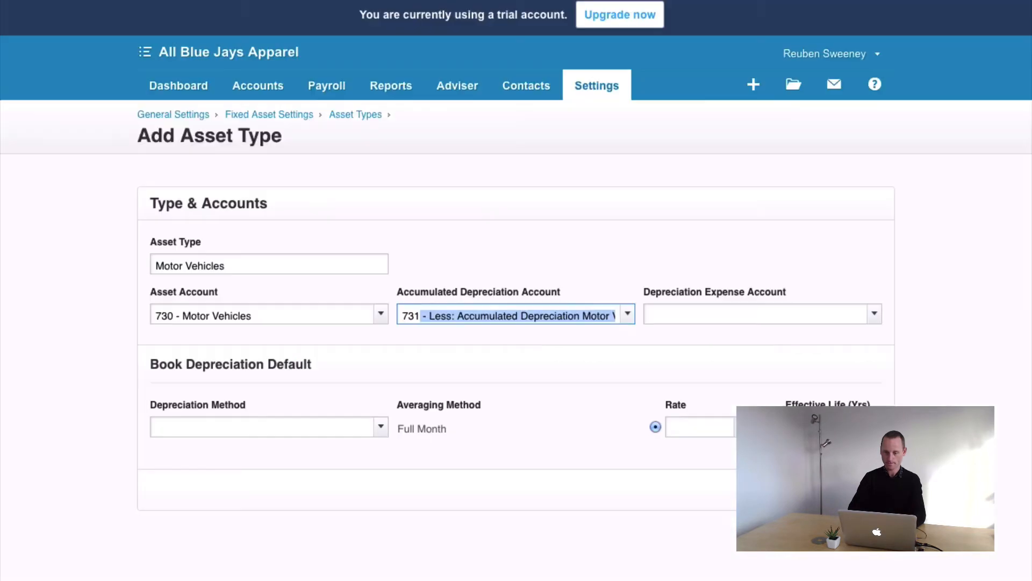
{"action": "key", "text": "Tab"}
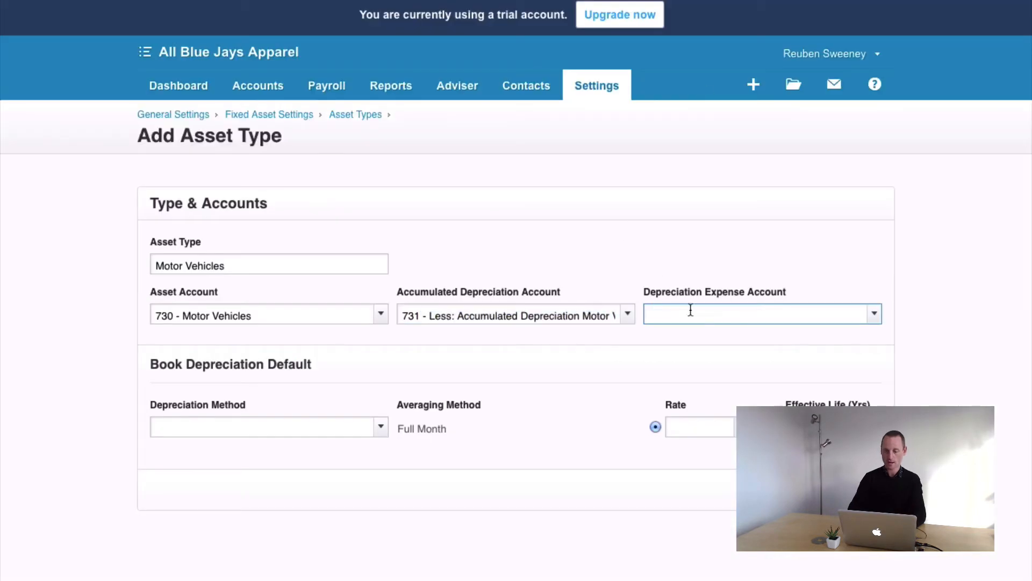
- Assign 416 - Depreciation as the depreciation expense account for the Motor Vehicles asset type
{"action": "type", "text": "depcx"}
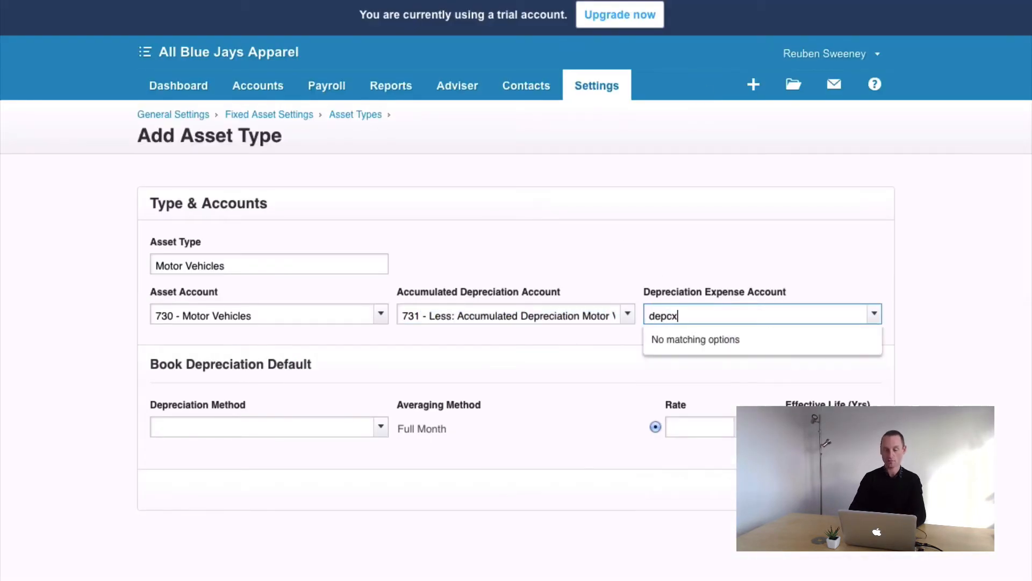
{"action": "key", "text": "BackSpace"}
{"action": "key", "text": "BackSpace"}
{"action": "left_click", "coordinate": [699, 359]}
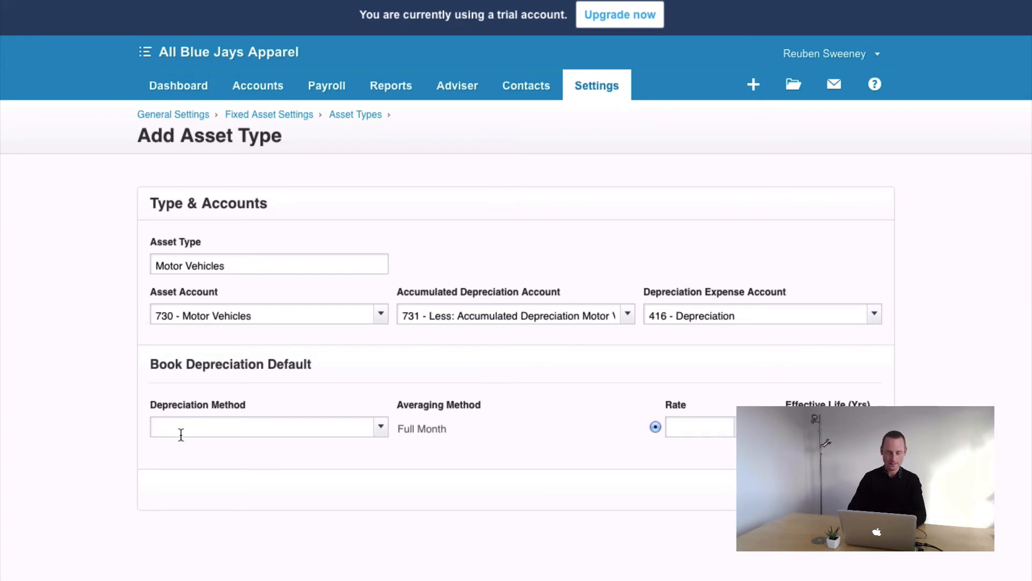
- Set the default book depreciation to the Straight Line method with a rate of 21%
{"action": "left_click", "coordinate": [231, 428]}
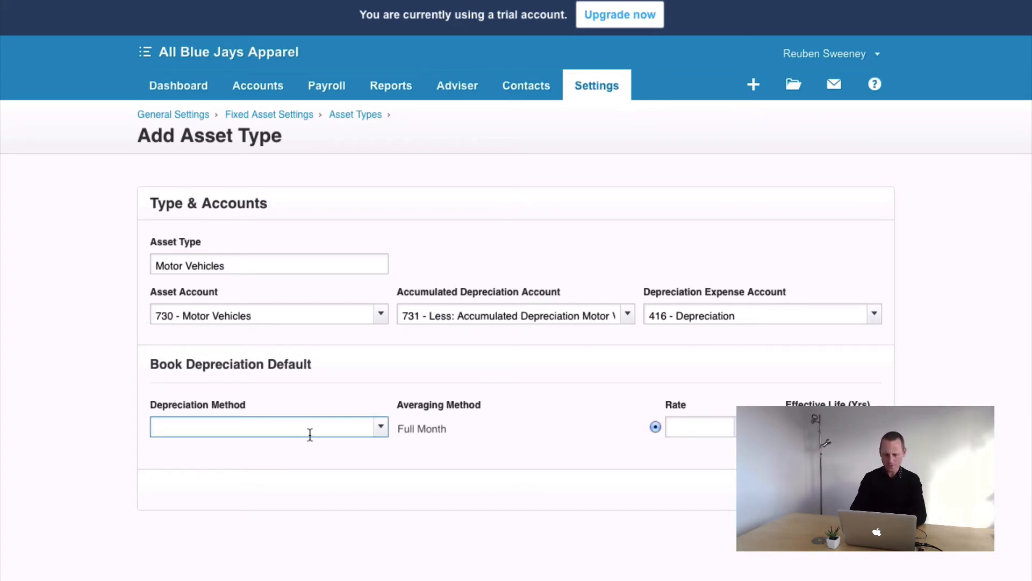
{"action": "left_click", "coordinate": [381, 426]}
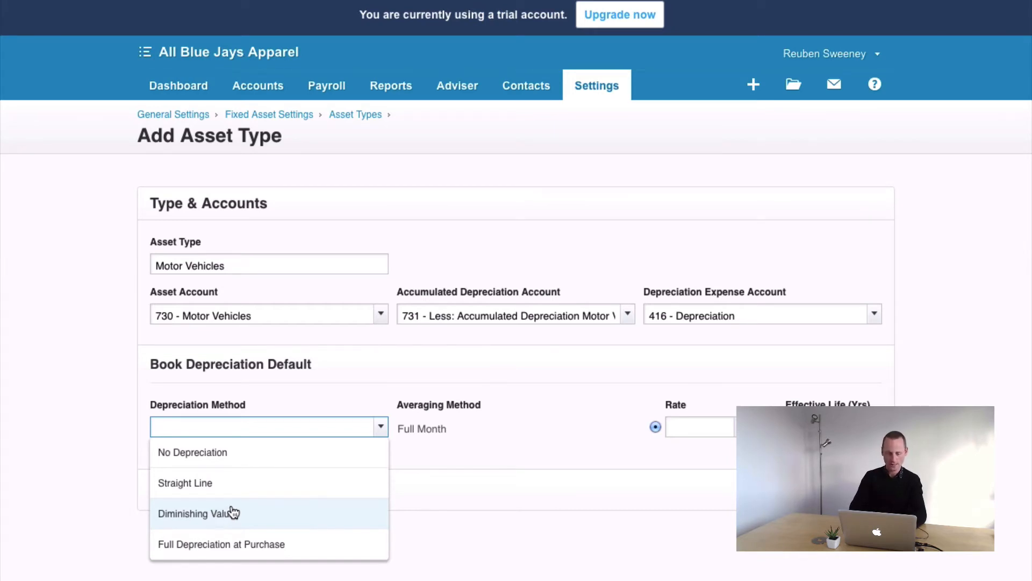
{"action": "left_click", "coordinate": [209, 481]}
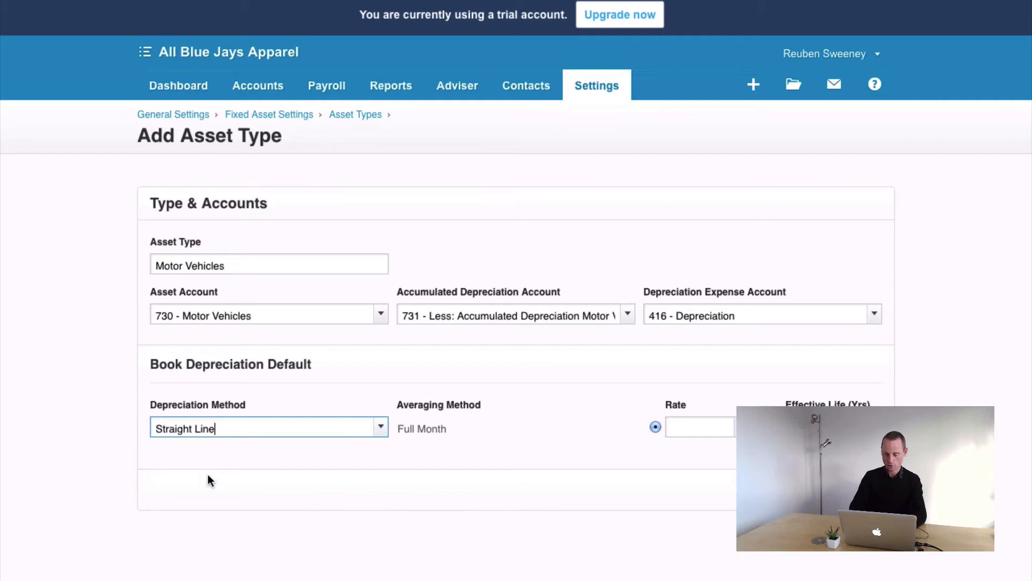
{"action": "left_click", "coordinate": [511, 441]}
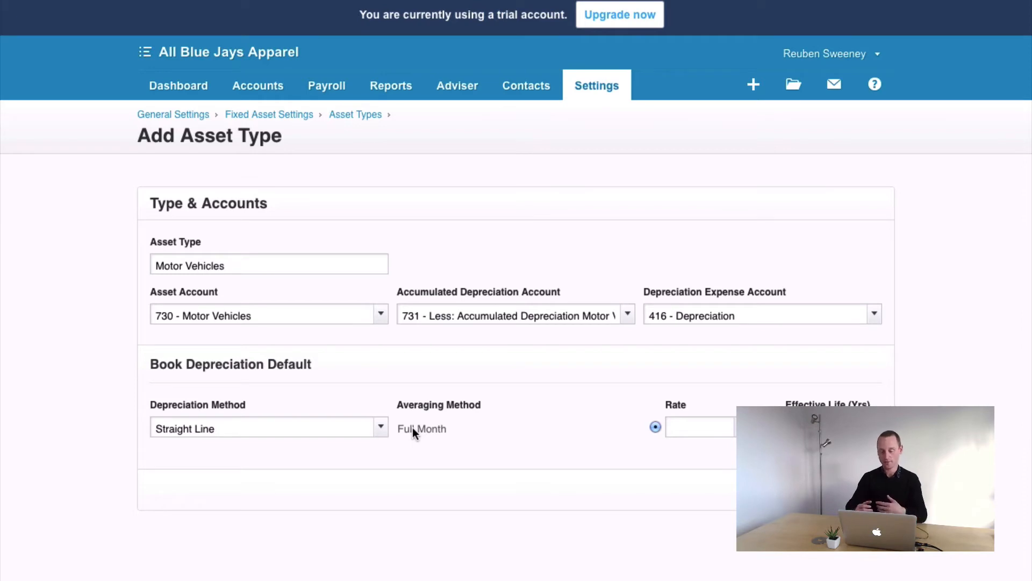
{"action": "left_click", "coordinate": [688, 428]}
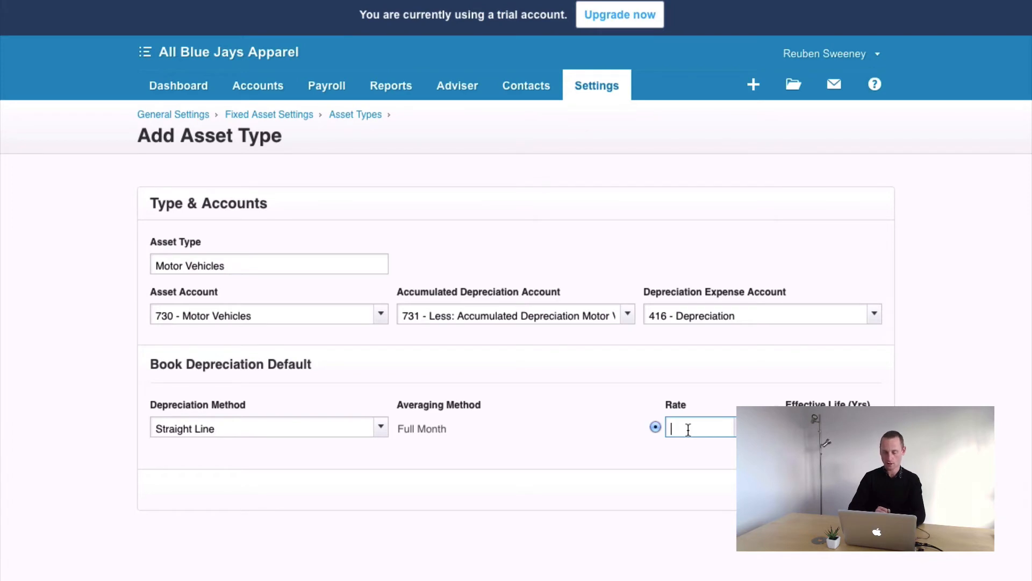
{"action": "type", "text": "21"}
{"action": "key", "text": "Tab"}
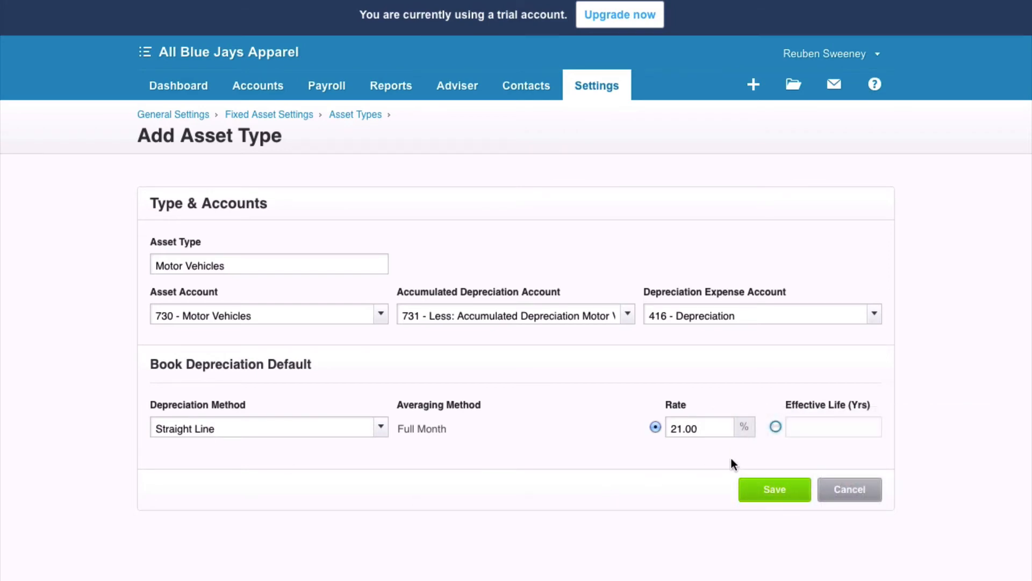
- Switch the depreciation default from a rate to an effective life of 5 years
{"action": "left_click", "coordinate": [775, 428]}
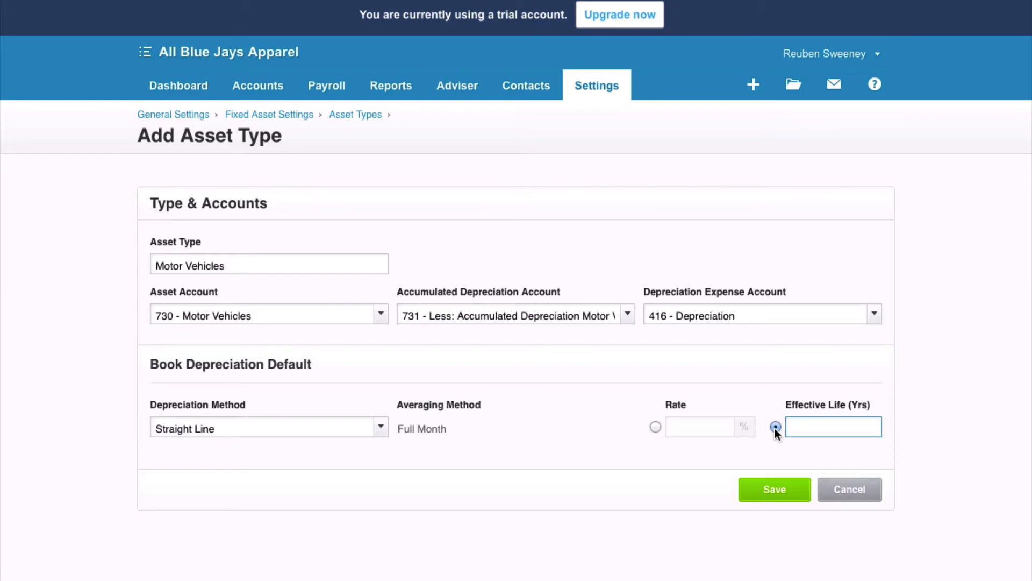
{"action": "type", "text": "5"}
{"action": "key", "text": "Tab"}
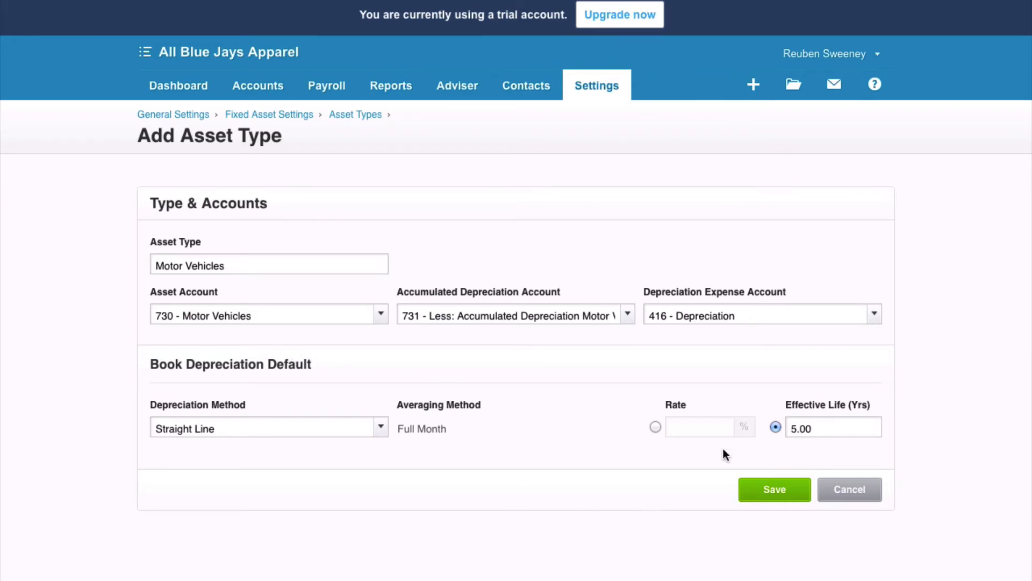
- Switch the depreciation default back to a rate of 21% and save the Motor Vehicles asset type
{"action": "left_click", "coordinate": [655, 428]}
{"action": "type", "text": "21"}
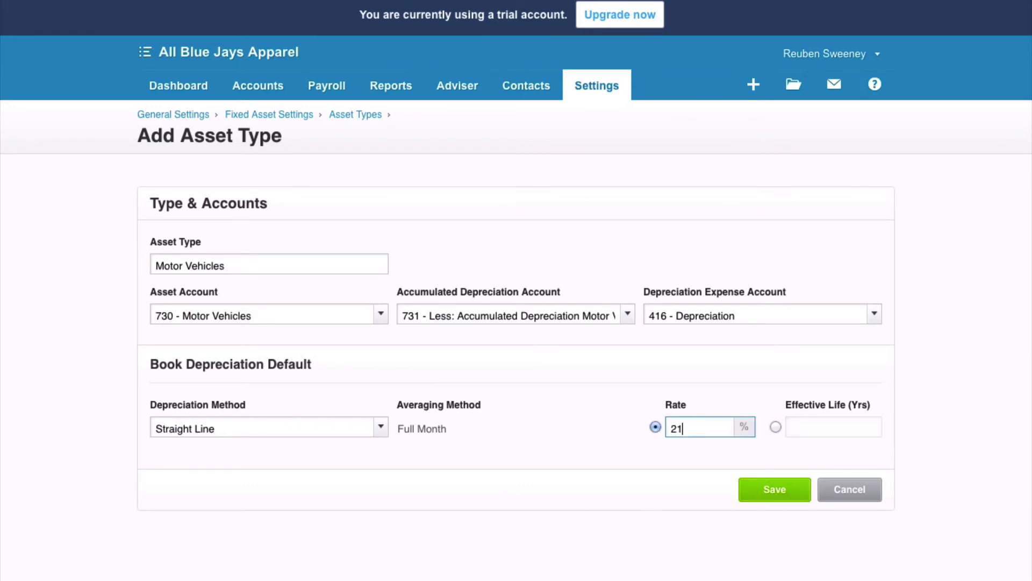
{"action": "key", "text": "Tab"}
{"action": "left_click", "coordinate": [775, 488]}
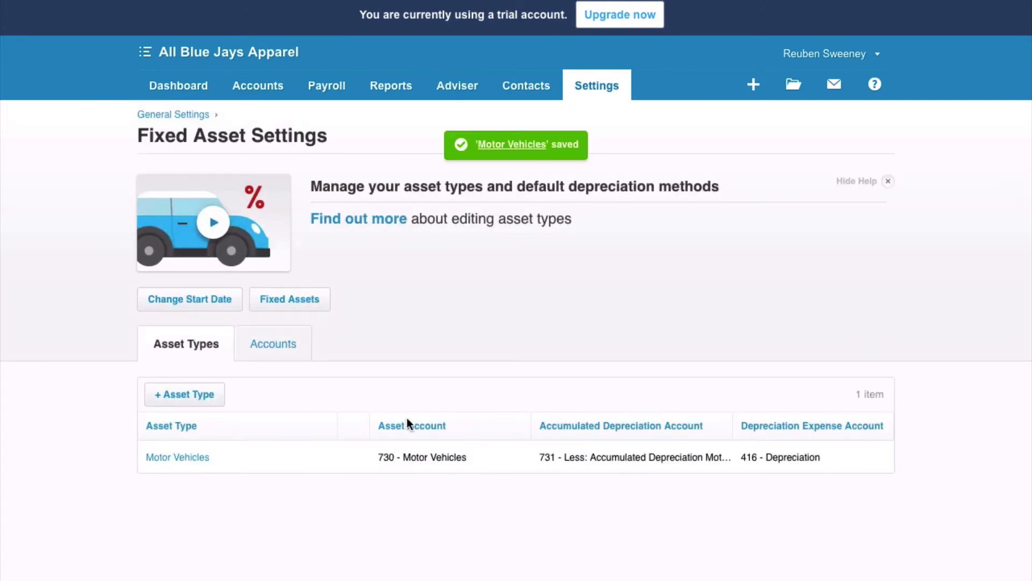
- Add a new asset type named Office Equipment with 710 - Office Equipment as its asset account
{"action": "left_click", "coordinate": [188, 397]}
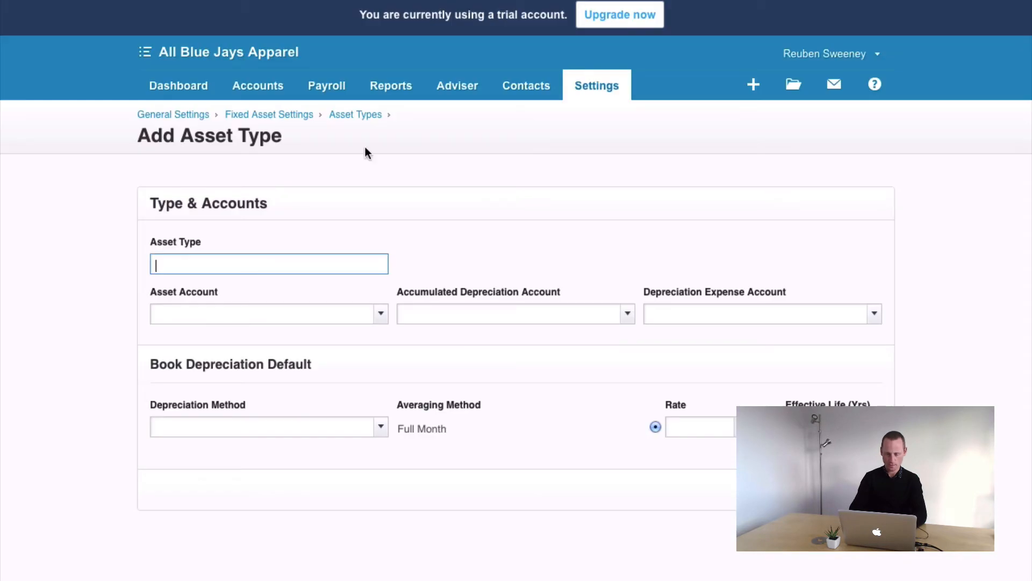
{"action": "type", "text": "Office Equipm"}
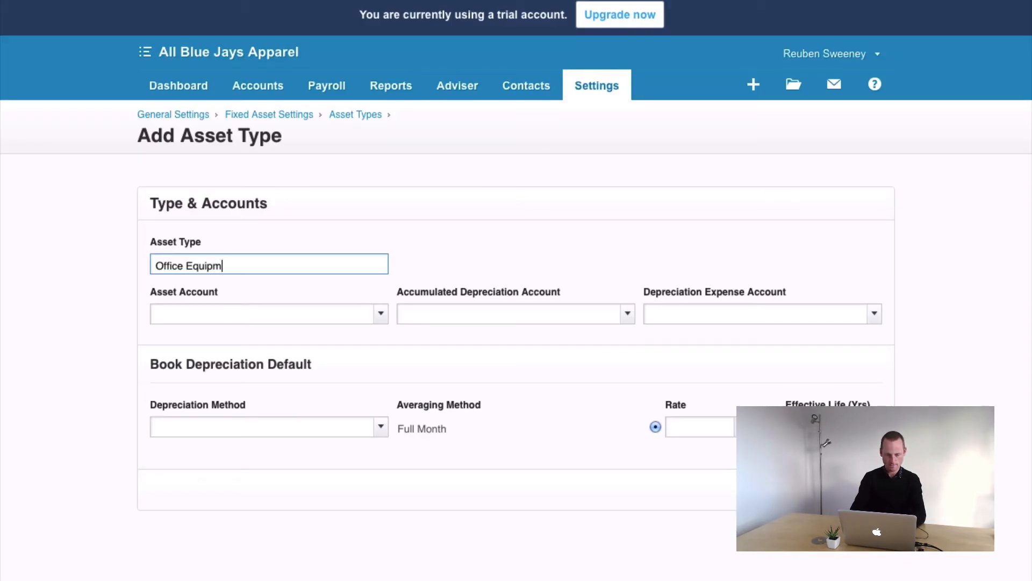
{"action": "type", "text": "ent"}
{"action": "key", "text": "Tab"}
{"action": "type", "text": "off"}
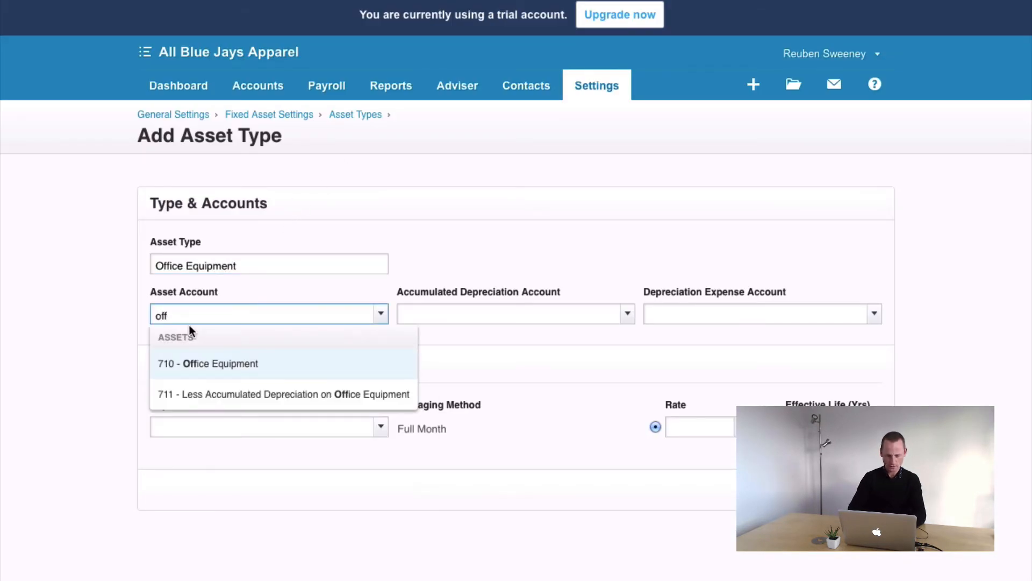
{"action": "key", "text": "Return"}
{"action": "key", "text": "Tab"}
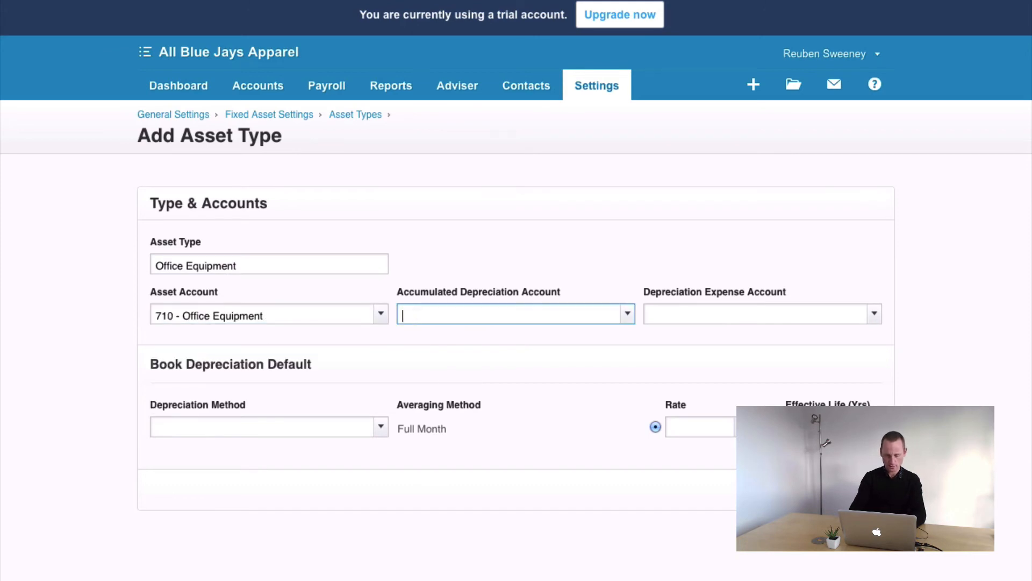
- Assign accumulated depreciation account 711 and depreciation expense account 416 - Depreciation to the Office Equipment asset type
{"action": "type", "text": "2"}
{"action": "key", "text": "BackSpace"}
{"action": "type", "text": "711"}
{"action": "key", "text": "Tab"}
{"action": "type", "text": "d"}
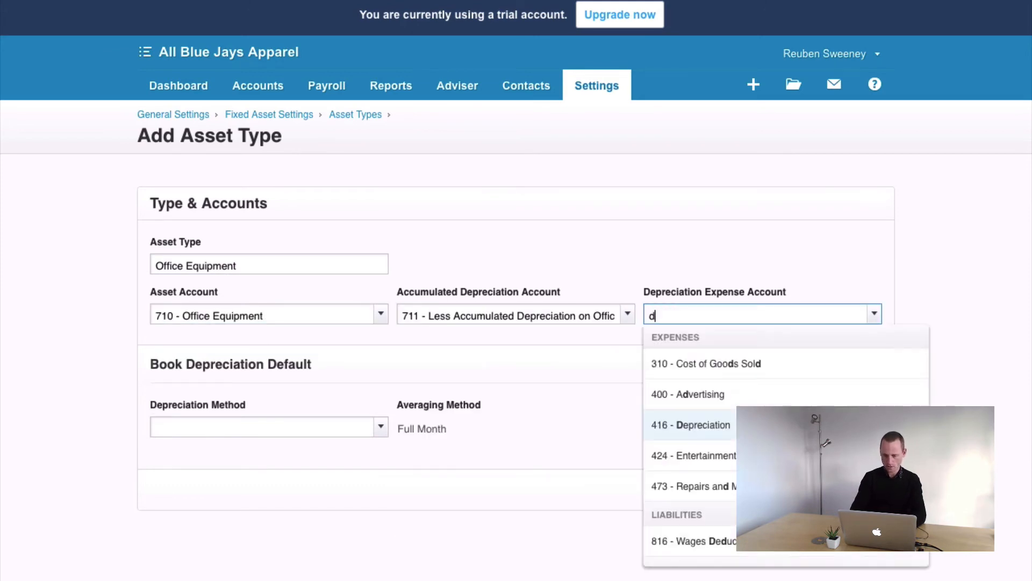
{"action": "type", "text": "ep"}
{"action": "key", "text": "Return"}
- Set Office Equipment's default depreciation to Straight Line at a rate of 30% and save the asset type
{"action": "left_click", "coordinate": [188, 428]}
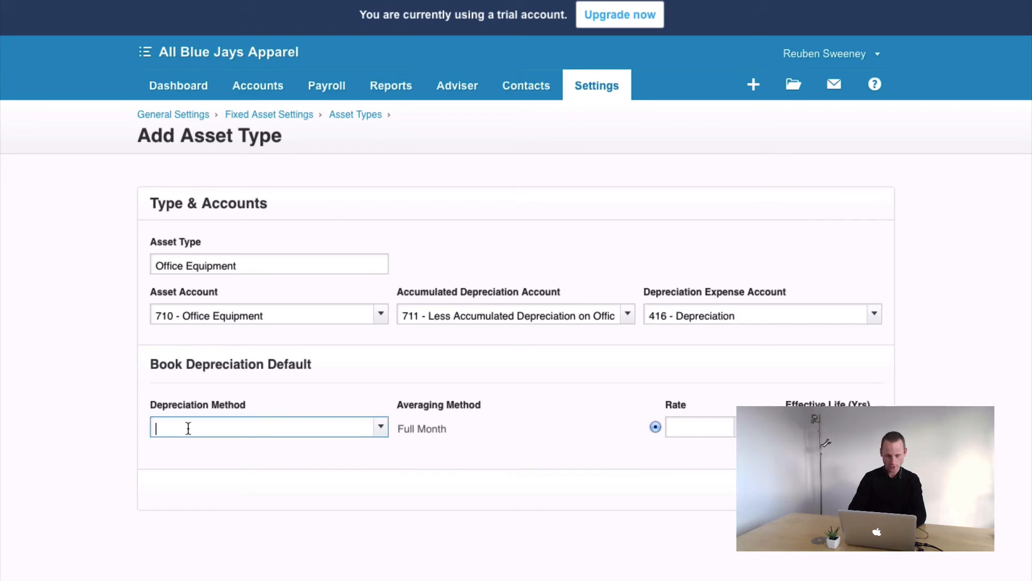
{"action": "type", "text": "st"}
{"action": "key", "text": "Tab"}
{"action": "left_click", "coordinate": [682, 427]}
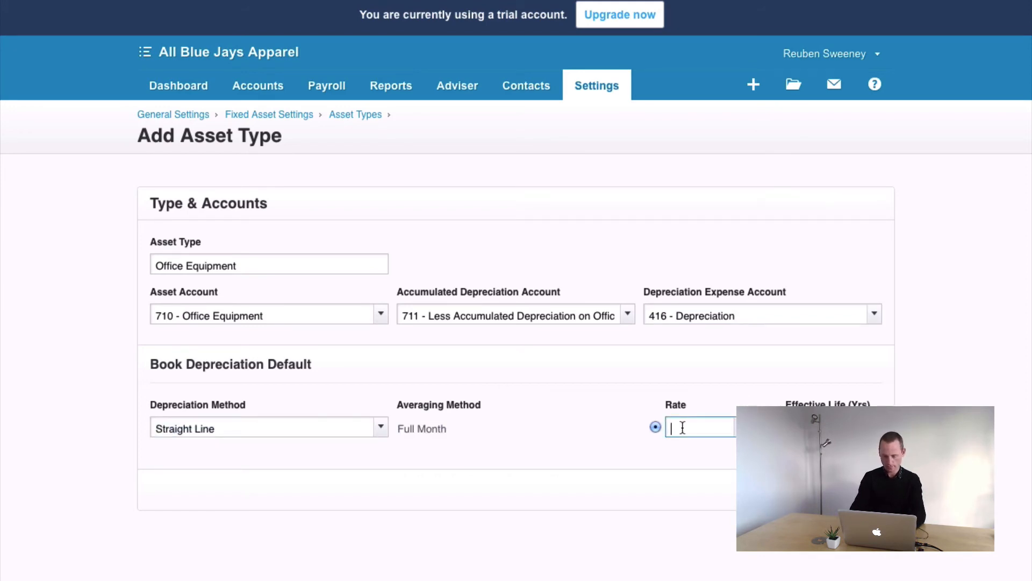
{"action": "type", "text": "30"}
{"action": "left_click", "coordinate": [679, 464]}
{"action": "left_click", "coordinate": [824, 489]}
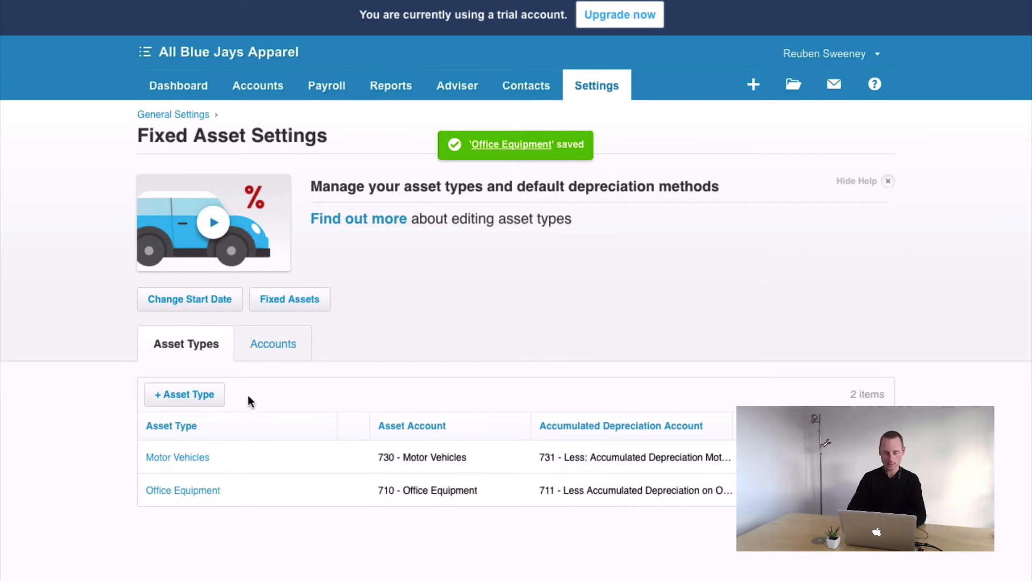
- Add a new asset type named Computer Equipment with 720 - Computer Equipment as its asset account
{"action": "left_click", "coordinate": [195, 398]}
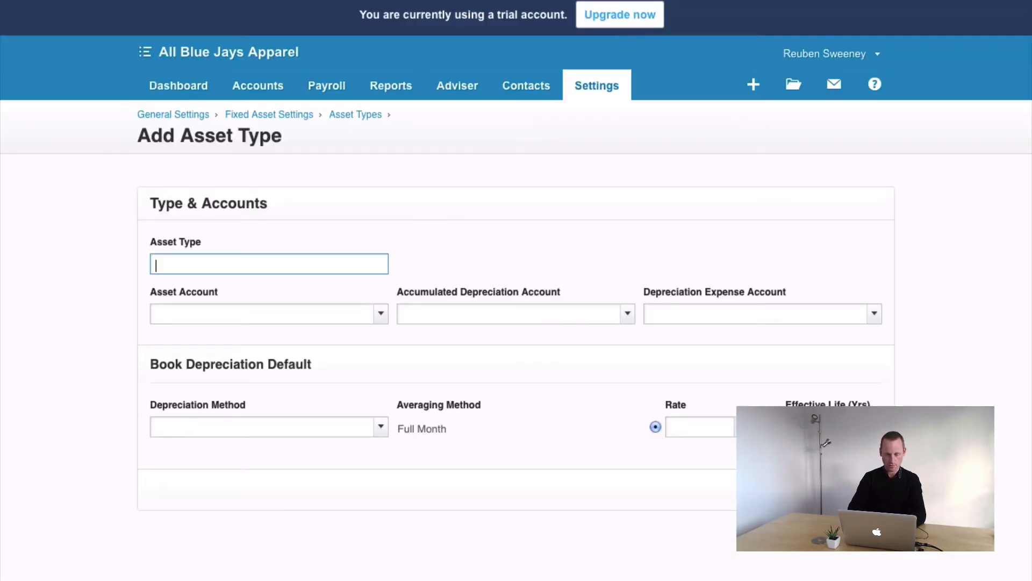
{"action": "type", "text": "Computer "}
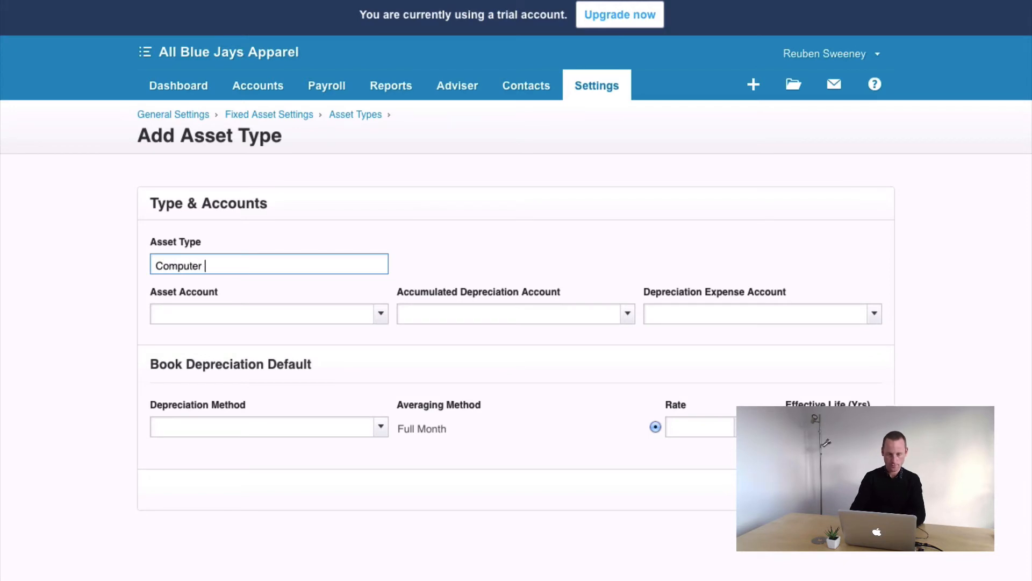
{"action": "type", "text": "Equipment"}
{"action": "key", "text": "Tab"}
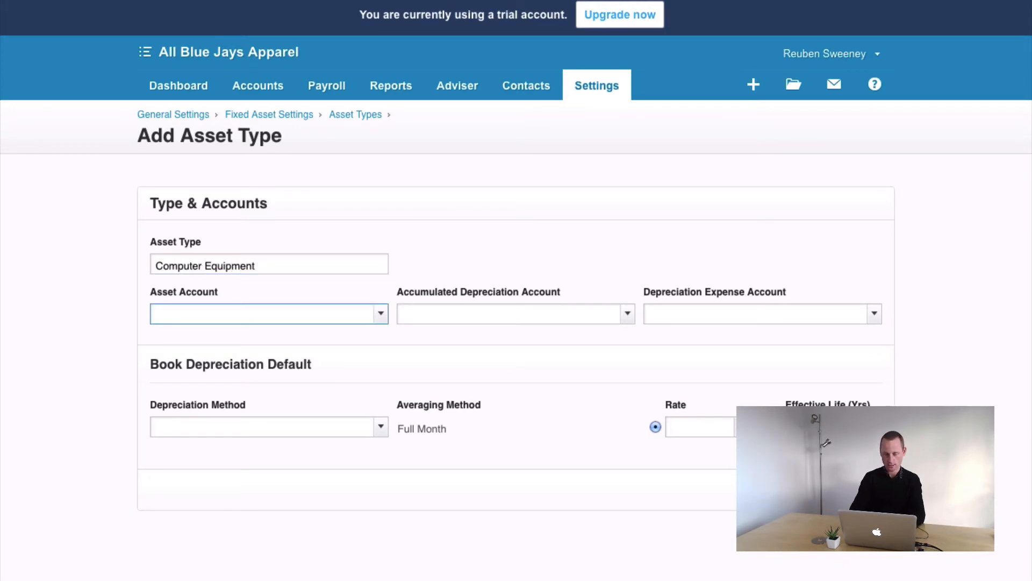
{"action": "type", "text": "comp"}
{"action": "key", "text": "Tab"}
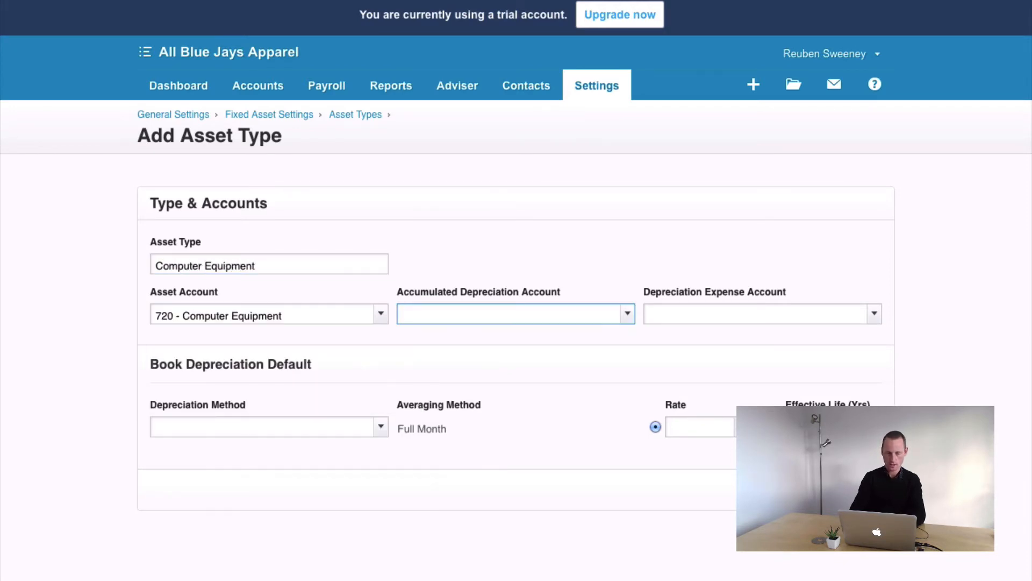
- Assign accumulated depreciation account 721 and depreciation expense account 416 - Depreciation to the Computer Equipment asset type
{"action": "type", "text": "721"}
{"action": "key", "text": "Tab"}
{"action": "type", "text": "dpe"}
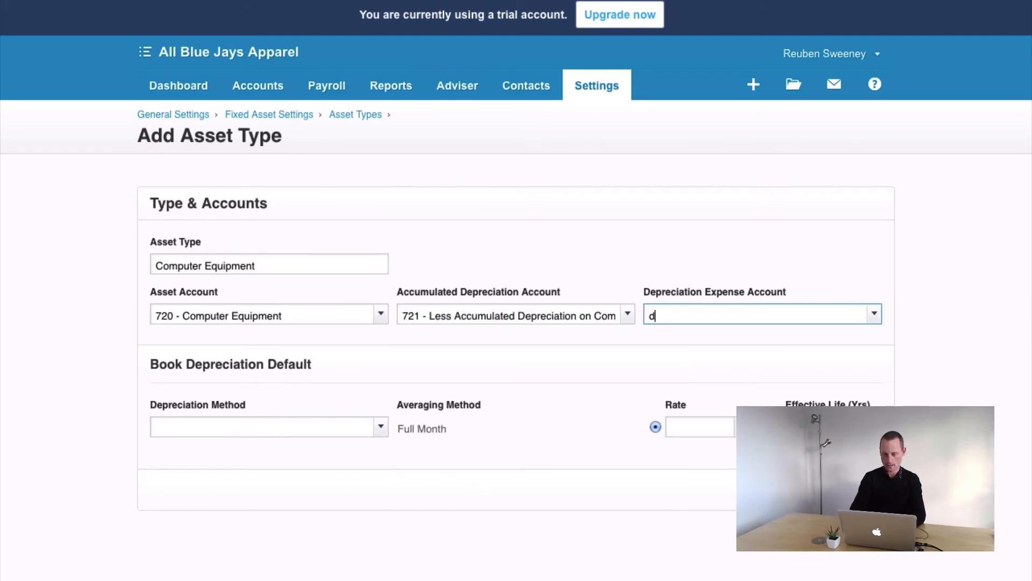
{"action": "key", "text": "BackSpace"}
{"action": "key", "text": "BackSpace"}
{"action": "type", "text": "ep"}
{"action": "key", "text": "Tab"}
- Try Diminishing Value as the depreciation method for the Computer Equipment asset type
{"action": "type", "text": "s"}
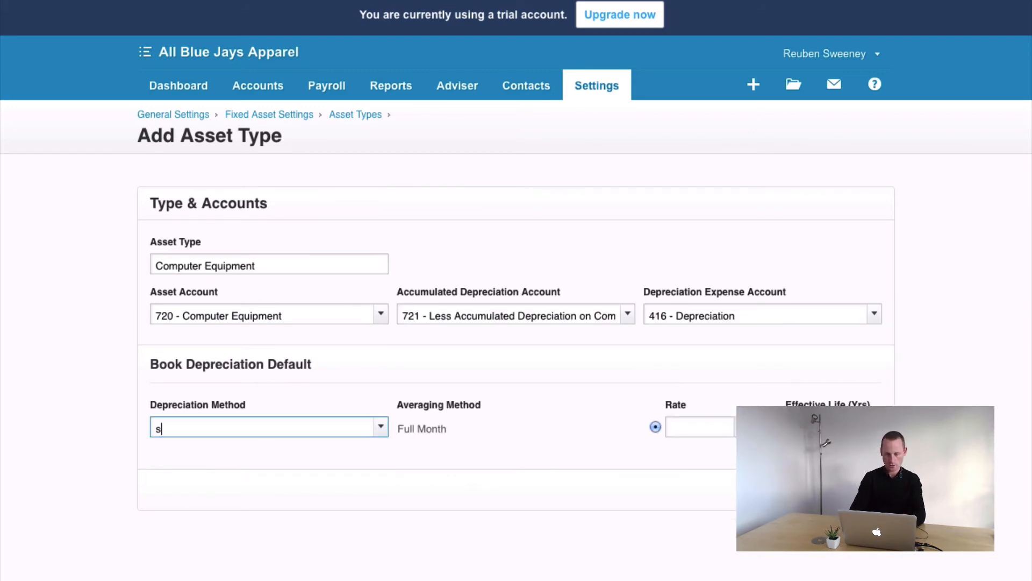
{"action": "key", "text": "Tab"}
{"action": "left_click", "coordinate": [198, 429]}
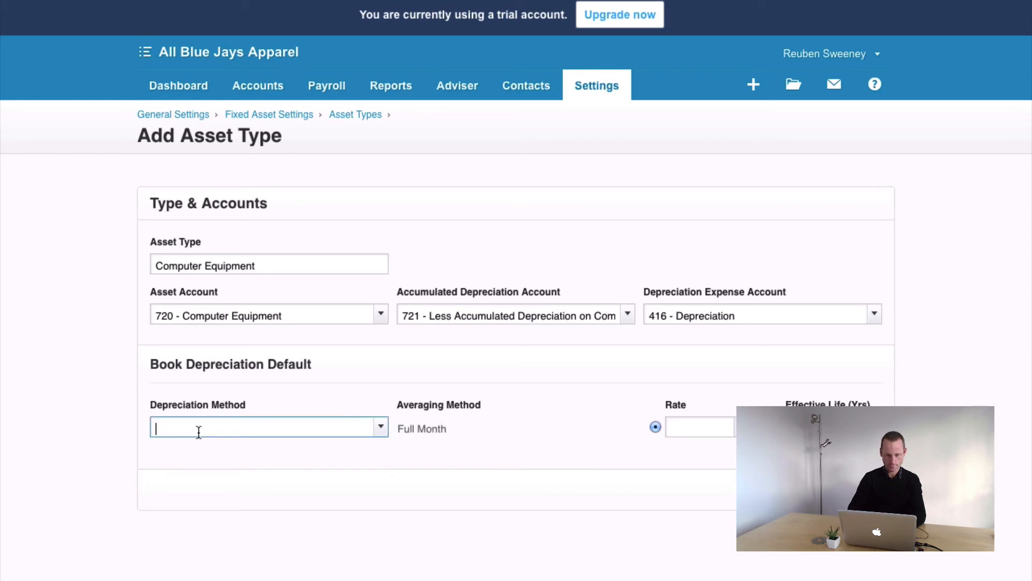
{"action": "type", "text": "Straight Line"}
{"action": "left_click", "coordinate": [208, 465]}
{"action": "left_click", "coordinate": [380, 426]}
{"action": "left_click", "coordinate": [274, 513]}
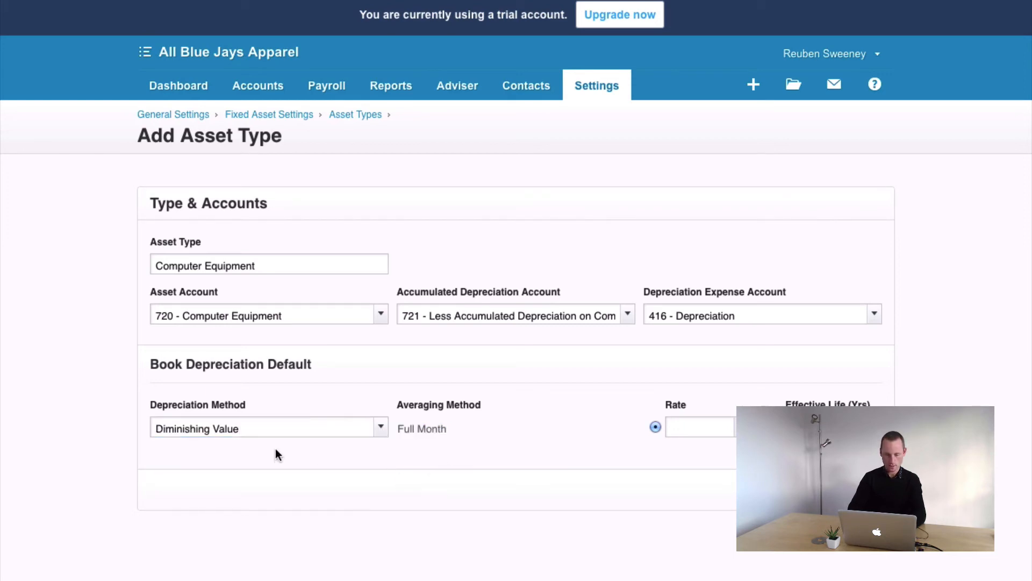
- Set Computer Equipment's default depreciation to Straight Line at a rate of 40% and save the asset type
{"action": "left_click", "coordinate": [370, 427]}
{"action": "left_click", "coordinate": [183, 480]}
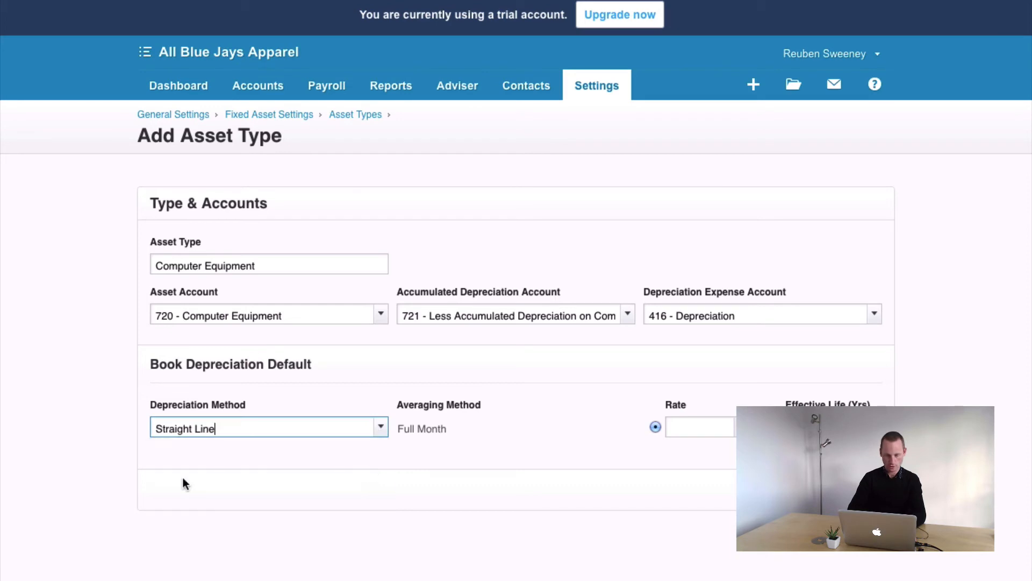
{"action": "left_click", "coordinate": [698, 434]}
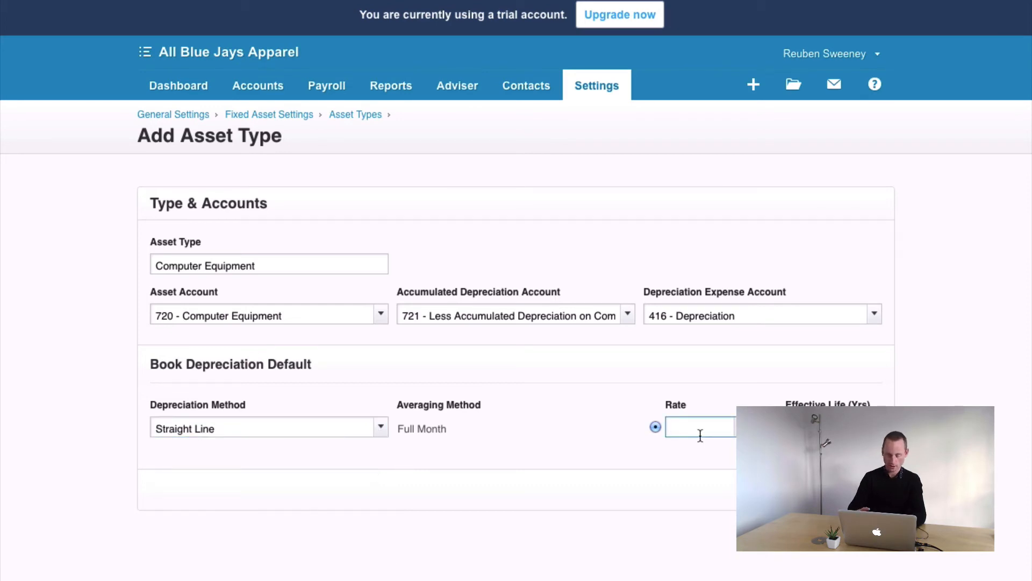
{"action": "type", "text": "40"}
{"action": "key", "text": "Tab"}
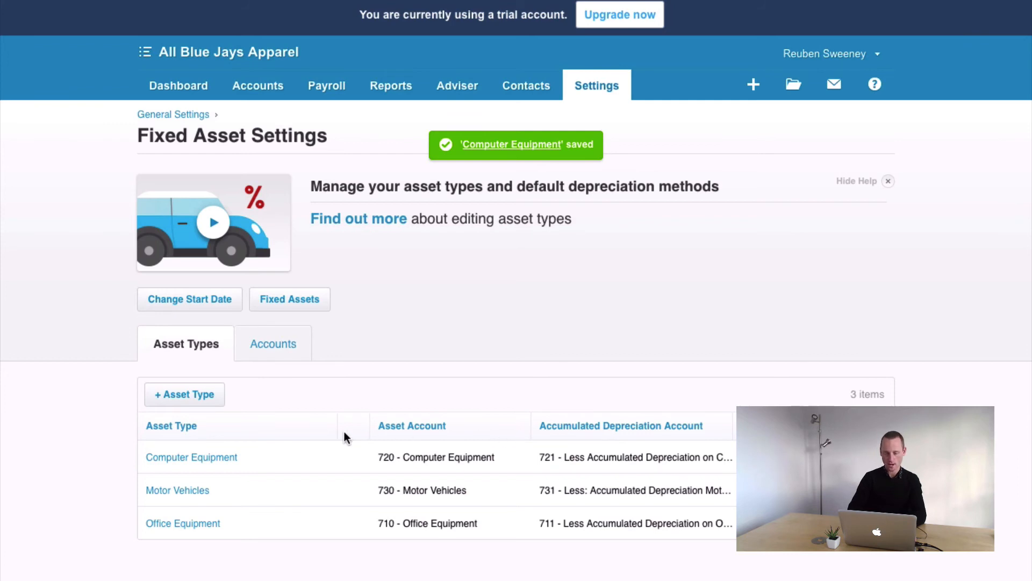
- Open the default disposal accounts in Fixed Asset Settings and hide the help section
{"action": "left_click", "coordinate": [261, 352]}
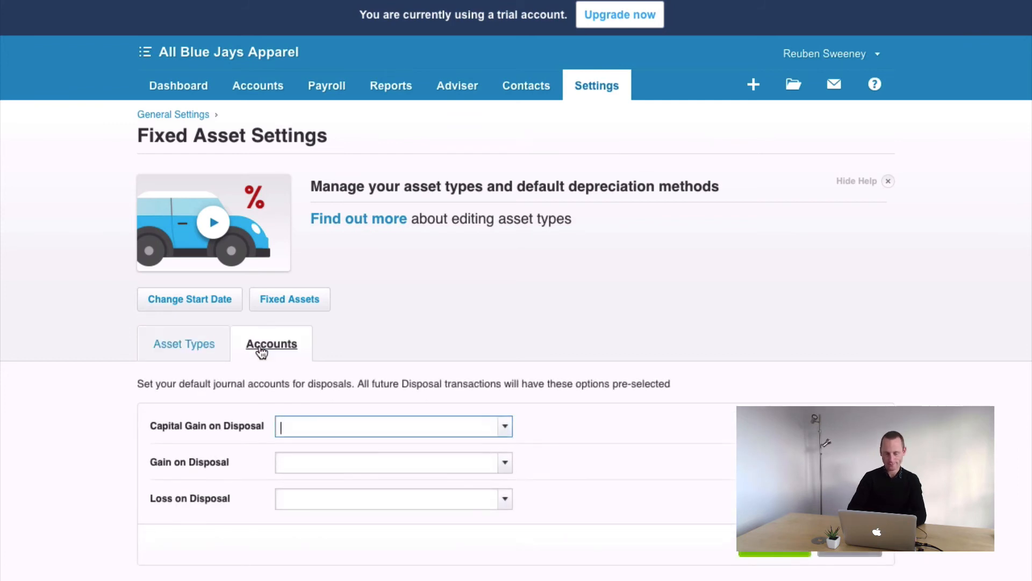
{"action": "scroll", "coordinate": [210, 330], "scroll_direction": "down", "scroll_amount": 1}
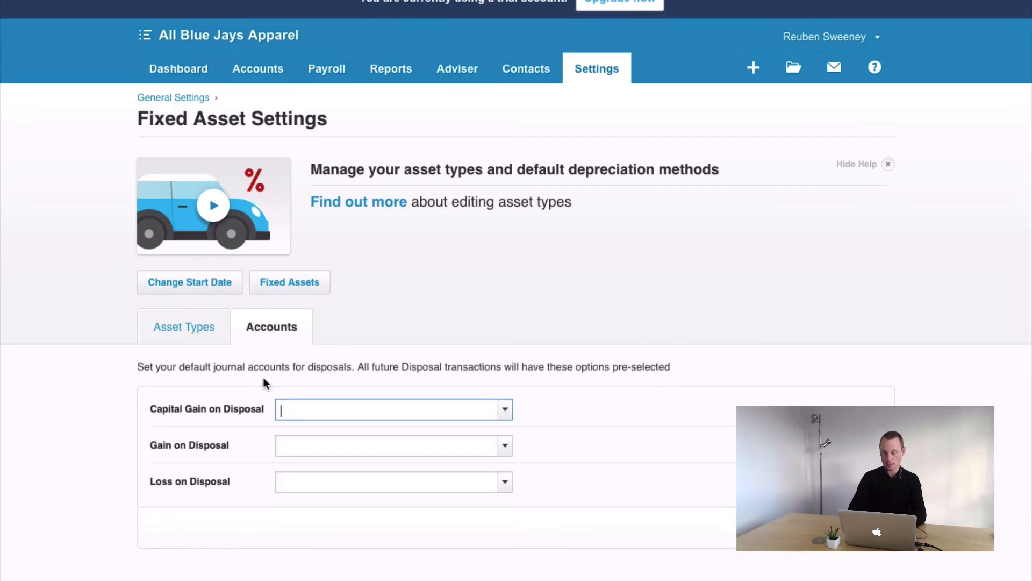
{"action": "left_click", "coordinate": [890, 164]}
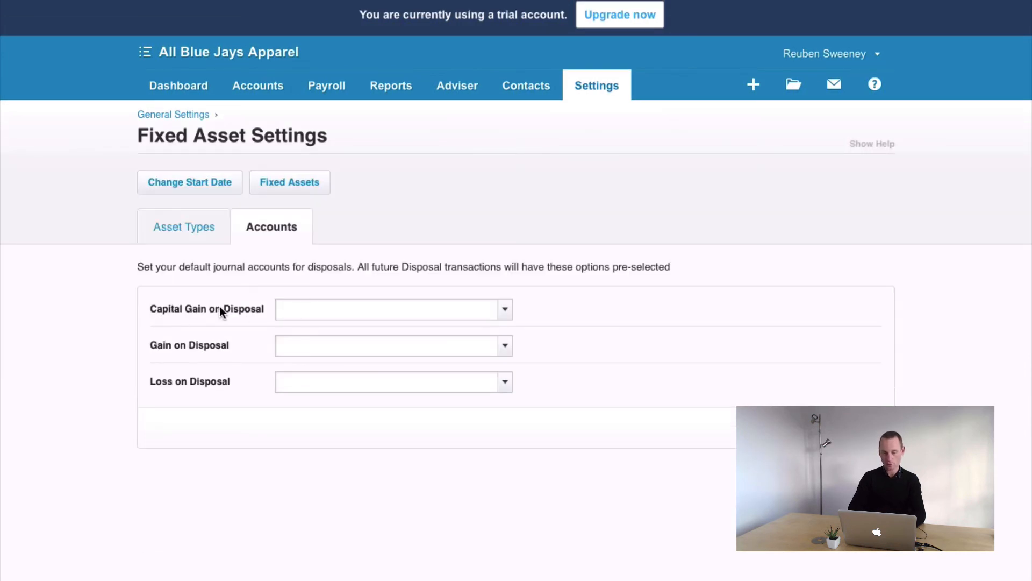
- Search the Capital Gain on Disposal account choices for "gain", clear the search and look through the full account list
{"action": "left_click", "coordinate": [319, 313]}
{"action": "type", "text": "gain"}
{"action": "key", "text": "BackSpace"}
{"action": "key", "text": "BackSpace"}
{"action": "key", "text": "BackSpace"}
{"action": "key", "text": "BackSpace"}
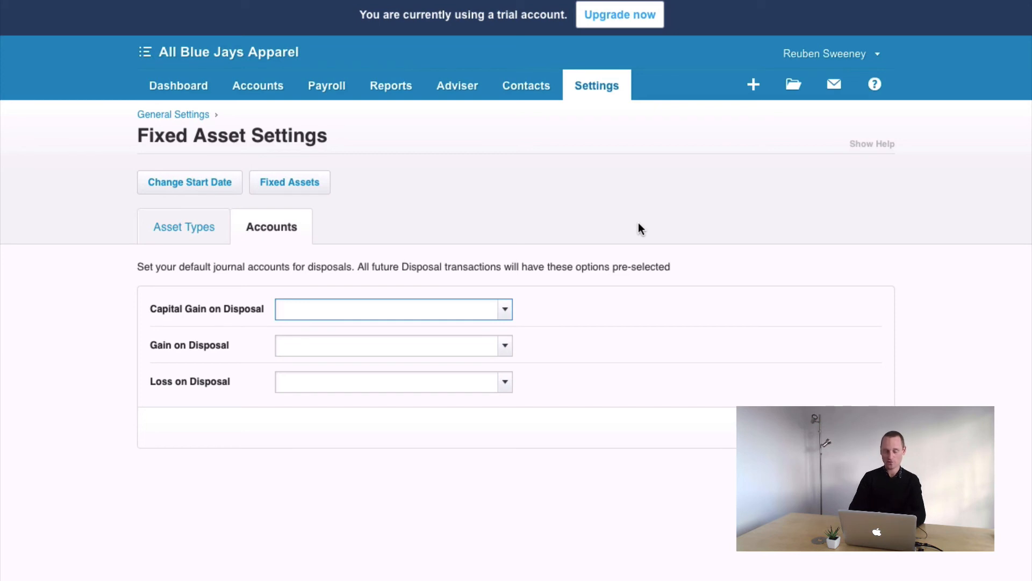
{"action": "left_click", "coordinate": [505, 310]}
{"action": "left_click", "coordinate": [710, 253]}
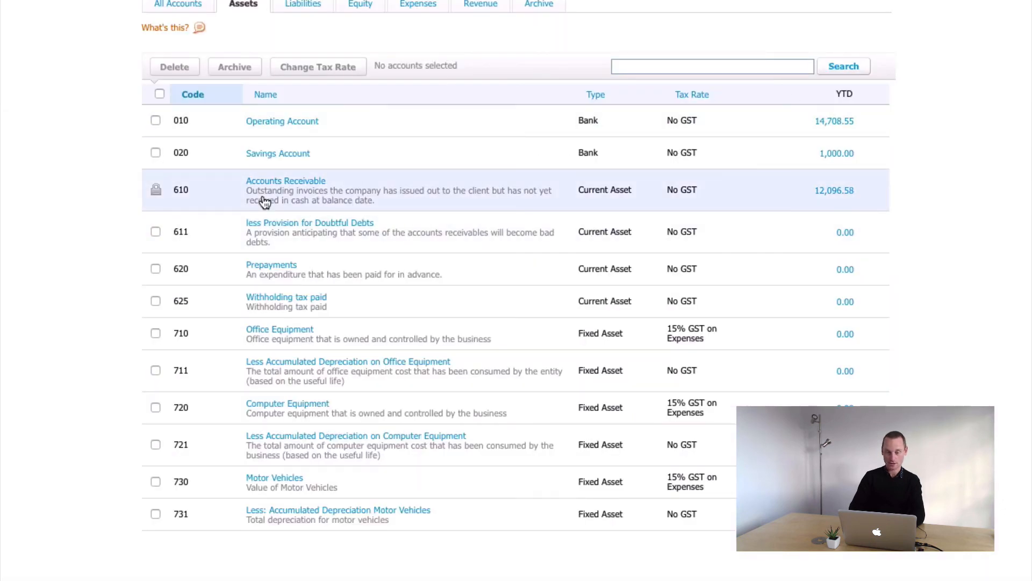
- From the Revenue accounts in the Chart of Accounts, start a new account of type Other Income with code 280
{"action": "scroll", "coordinate": [294, 183], "scroll_direction": "up", "scroll_amount": 2}
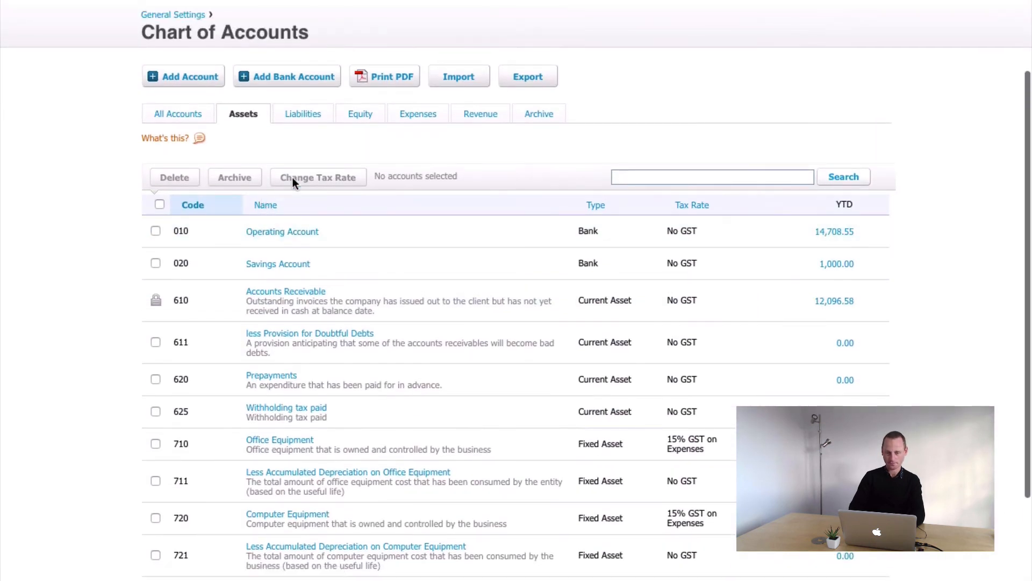
{"action": "left_click", "coordinate": [472, 115]}
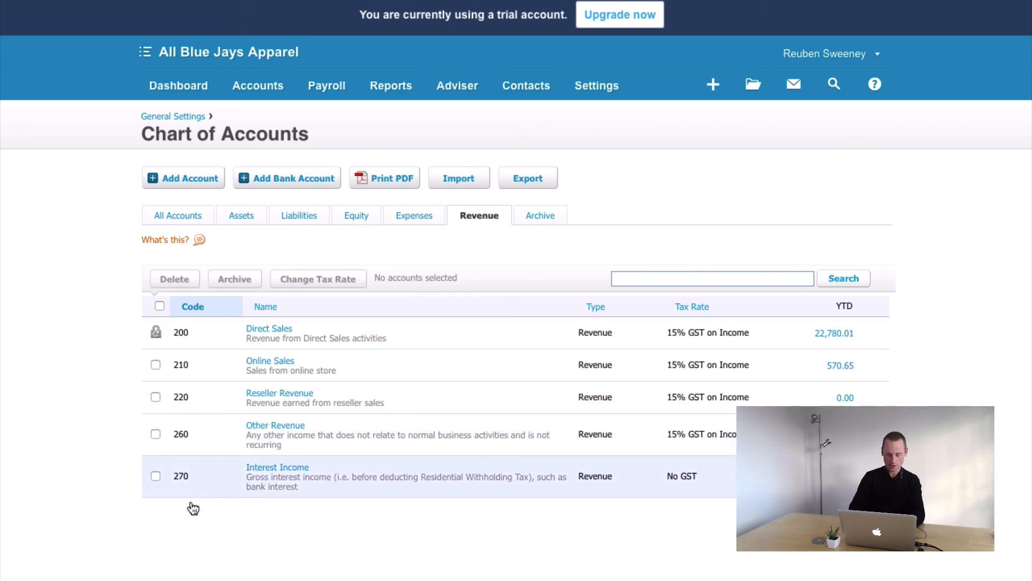
{"action": "left_click", "coordinate": [188, 178]}
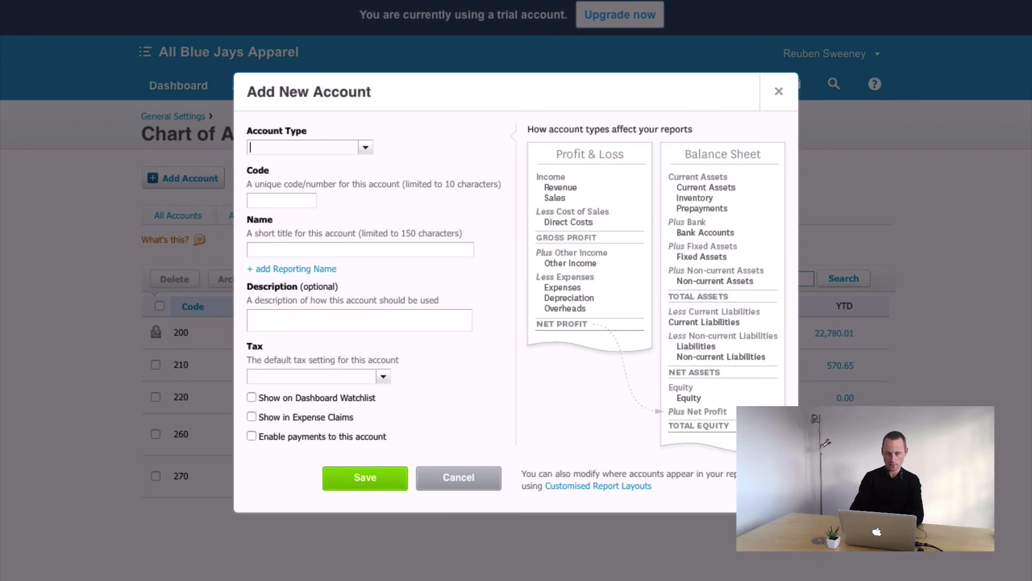
{"action": "type", "text": "other"}
{"action": "left_click", "coordinate": [283, 177]}
{"action": "left_click", "coordinate": [281, 196]}
{"action": "type", "text": "2"}
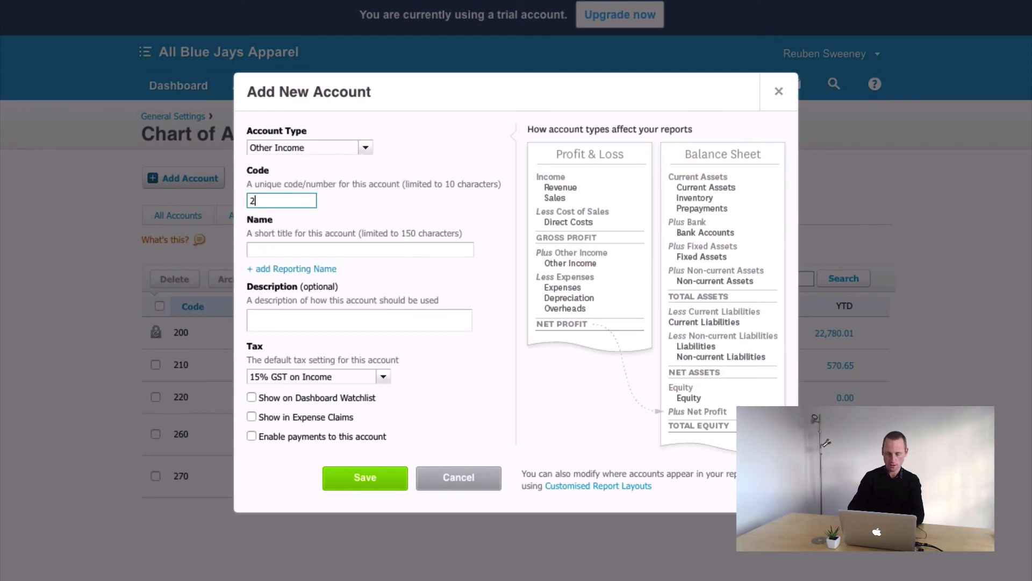
{"action": "type", "text": "80"}
{"action": "key", "text": "Tab"}
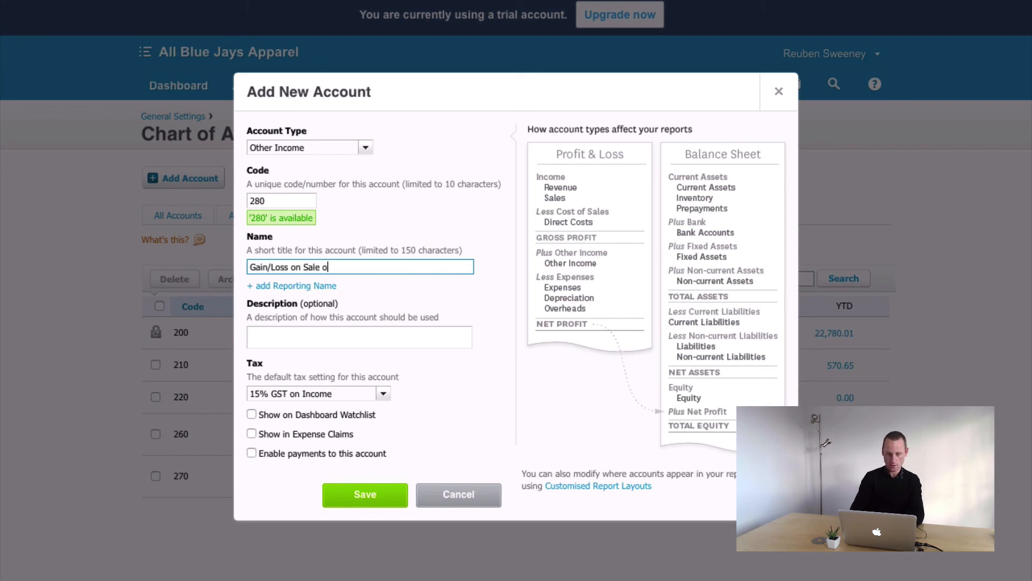
- Name the new account Gain/Loss on Sale of Fixed Assets, set its tax to No GST and save it
{"action": "type", "text": "ts"}
{"action": "key", "text": "Tab"}
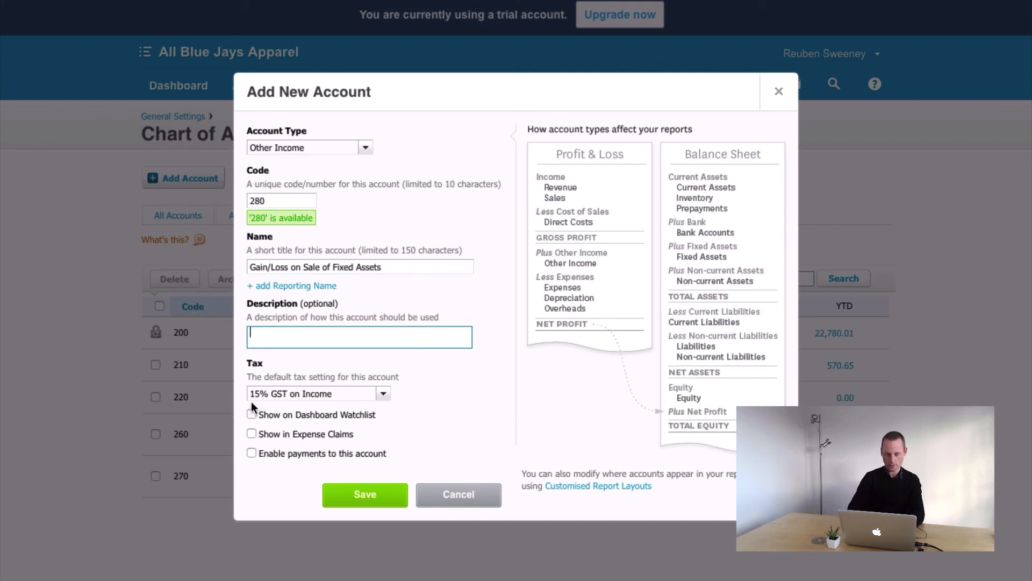
{"action": "left_click", "coordinate": [384, 394]}
{"action": "left_click", "coordinate": [300, 434]}
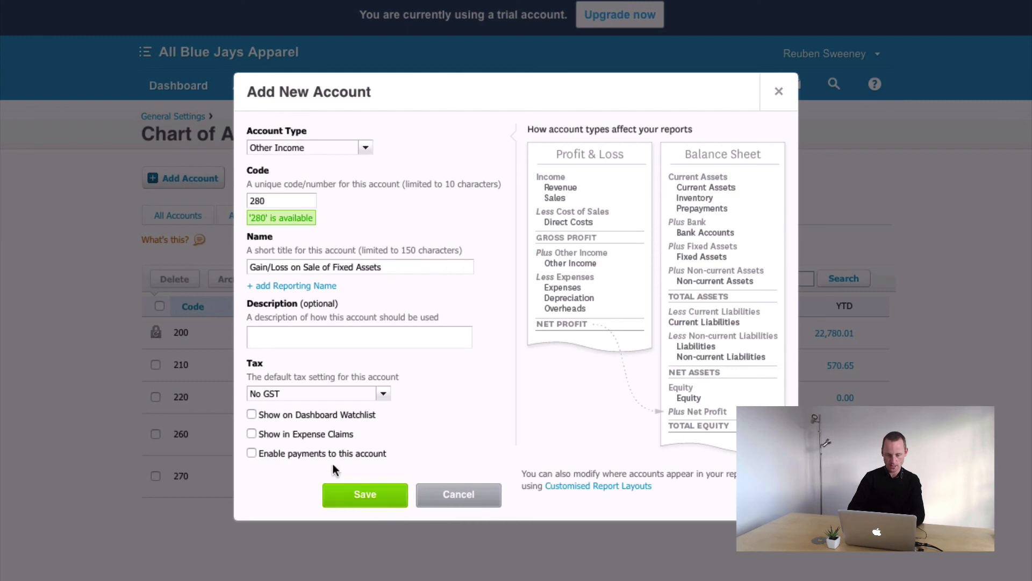
{"action": "left_click", "coordinate": [365, 495]}
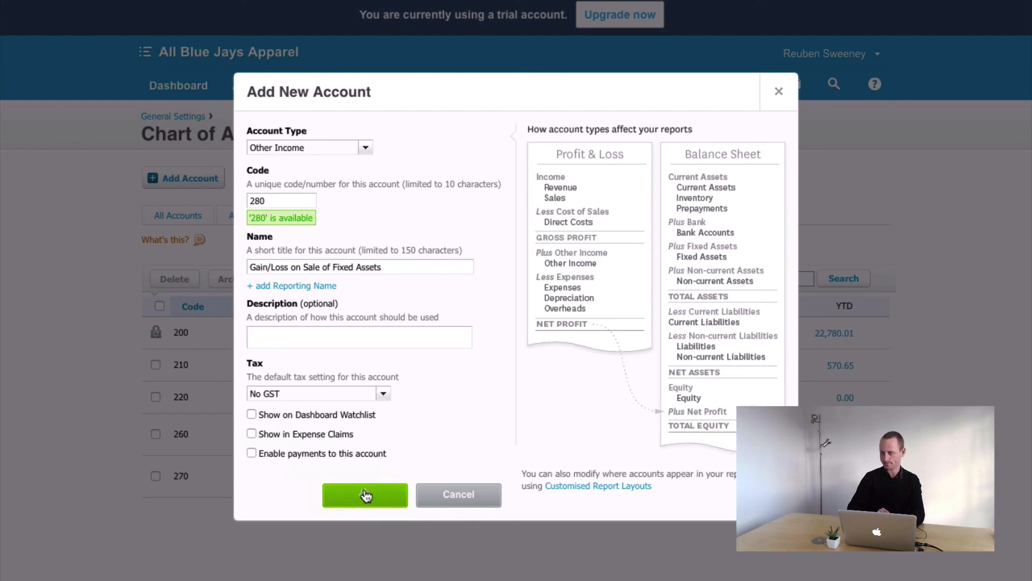
{"action": "scroll", "coordinate": [461, 427], "scroll_direction": "down", "scroll_amount": 2}
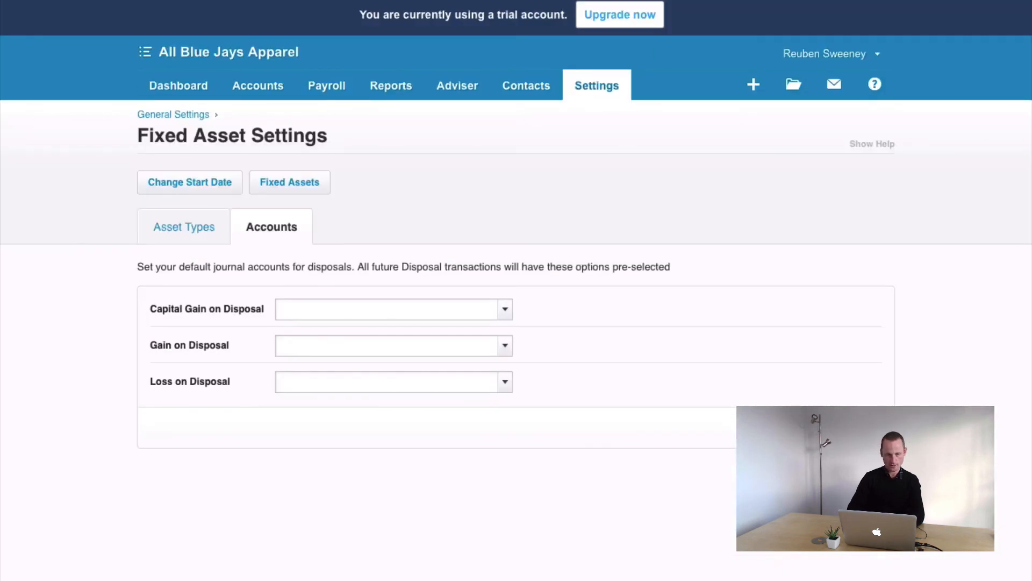
- Reload Fixed Asset Settings and assign 280 - Gain/Loss on Sale of Fixed Assets to Capital Gain on Disposal and Gain on Disposal
{"action": "left_click", "coordinate": [86, 1]}
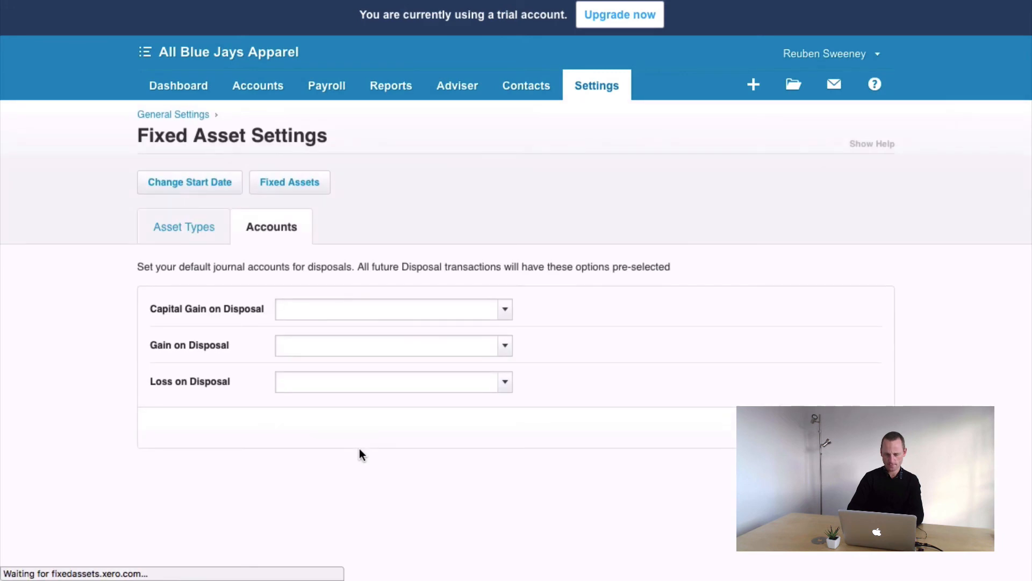
{"action": "left_click", "coordinate": [321, 315]}
{"action": "type", "text": "gain"}
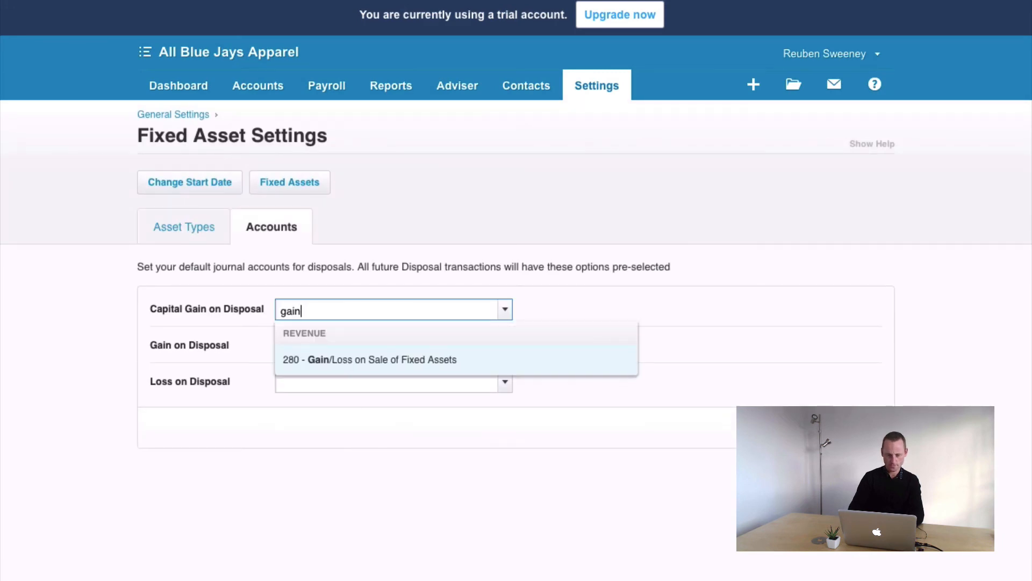
{"action": "left_click", "coordinate": [337, 364]}
{"action": "left_click", "coordinate": [330, 350]}
{"action": "type", "text": "gain"}
{"action": "left_click", "coordinate": [329, 395]}
- Assign 280 - Gain/Loss on Sale of Fixed Assets to Loss on Disposal and save the disposal accounts
{"action": "left_click", "coordinate": [330, 375]}
{"action": "type", "text": "ga"}
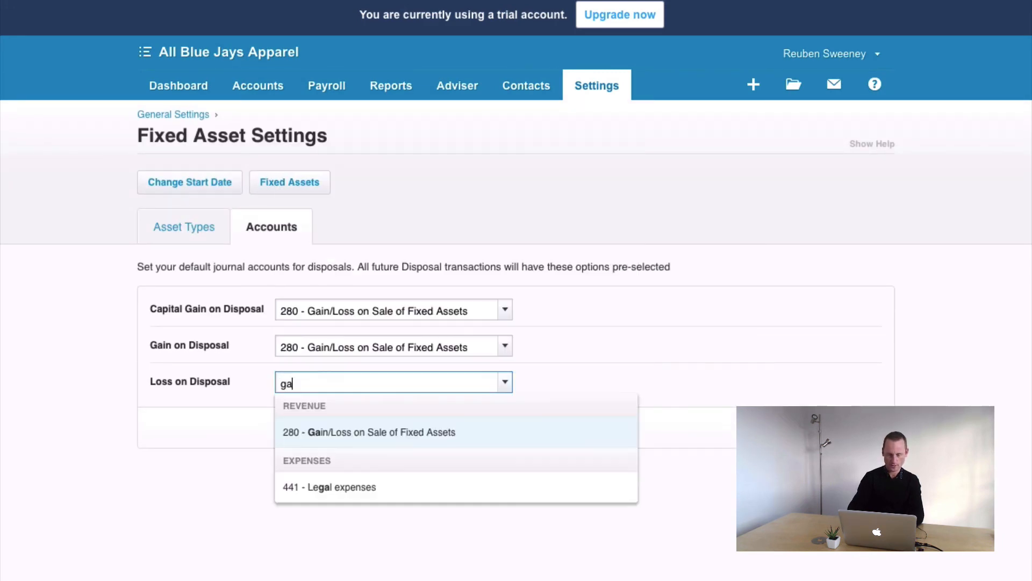
{"action": "left_click", "coordinate": [344, 429]}
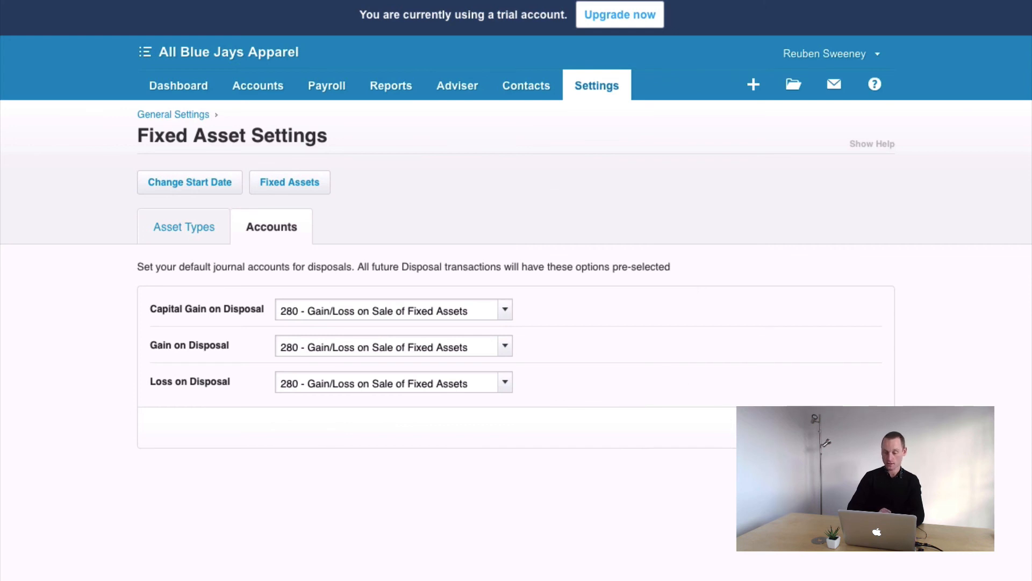
{"action": "left_click", "coordinate": [861, 428]}
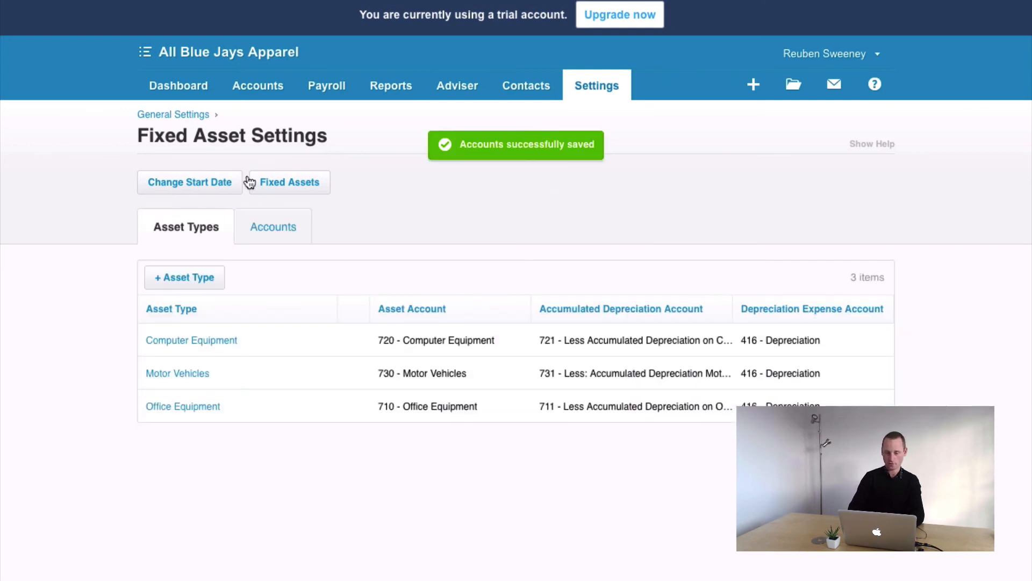